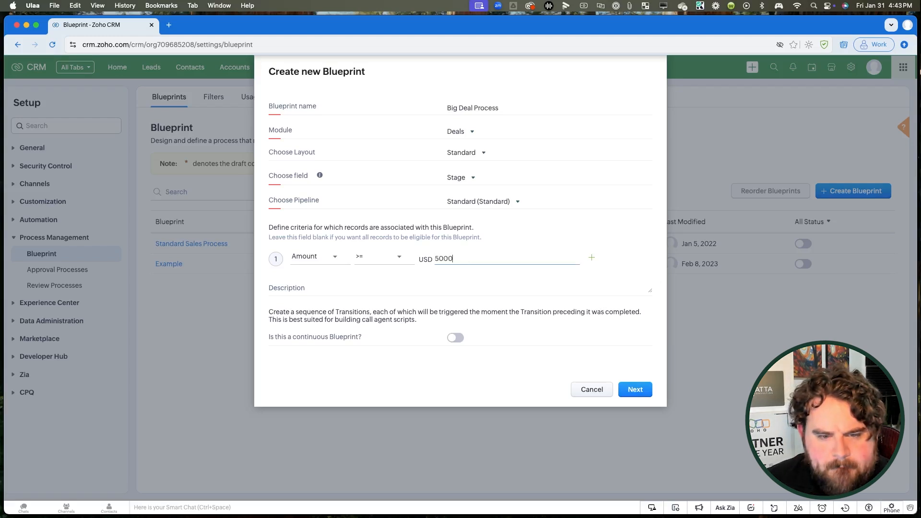
# Create the Big Deal Process blueprint and stack the Qualification, Proposal/Price Quote and Negotiation/Review states in one column on the canvas.
pyautogui.click(635, 390)
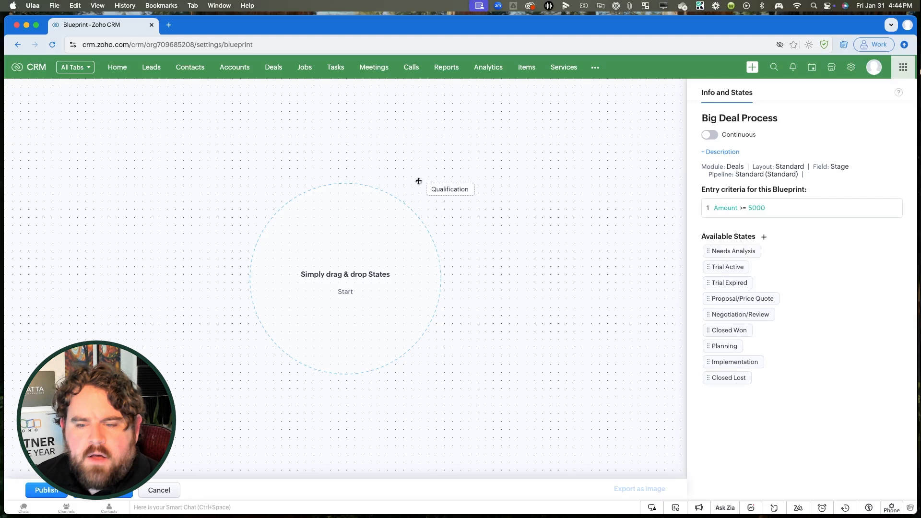
pyautogui.moveTo(417, 181); pyautogui.dragTo(437, 181)
pyautogui.moveTo(726, 255); pyautogui.dragTo(354, 262)
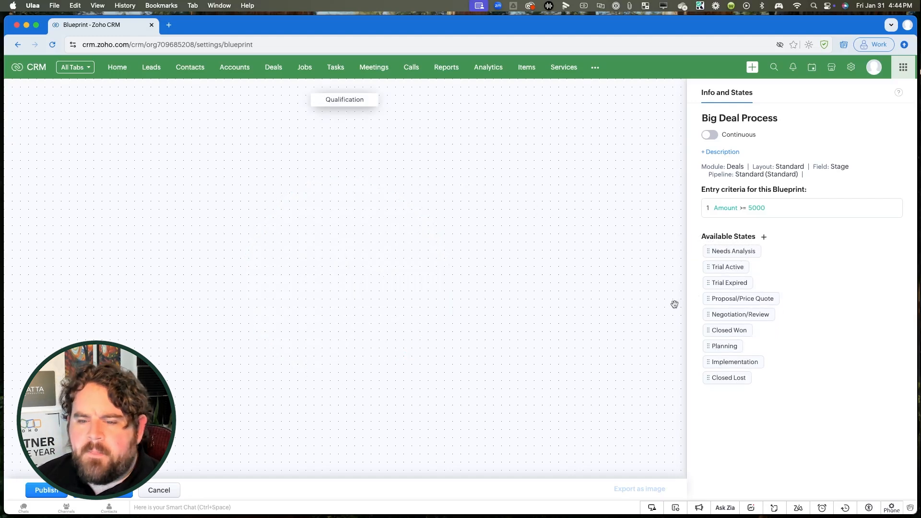
pyautogui.moveTo(714, 305); pyautogui.dragTo(343, 174)
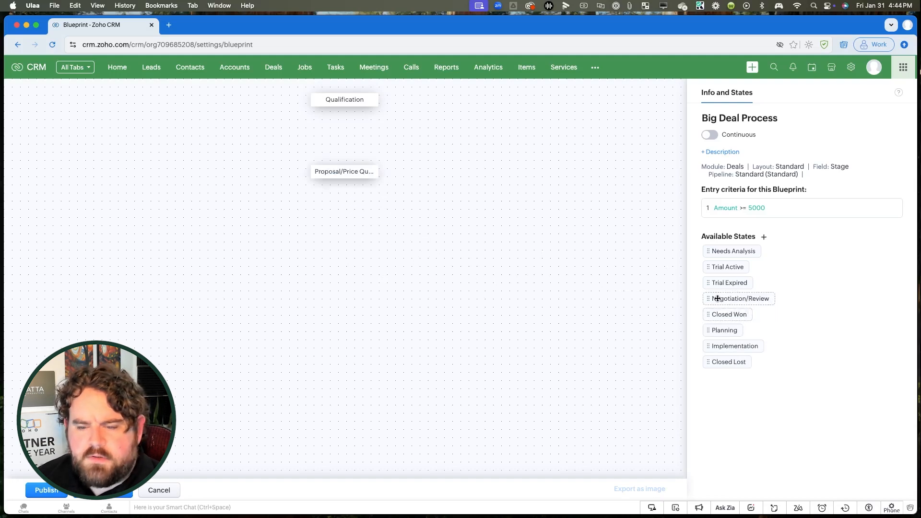
pyautogui.moveTo(718, 300); pyautogui.dragTo(322, 243)
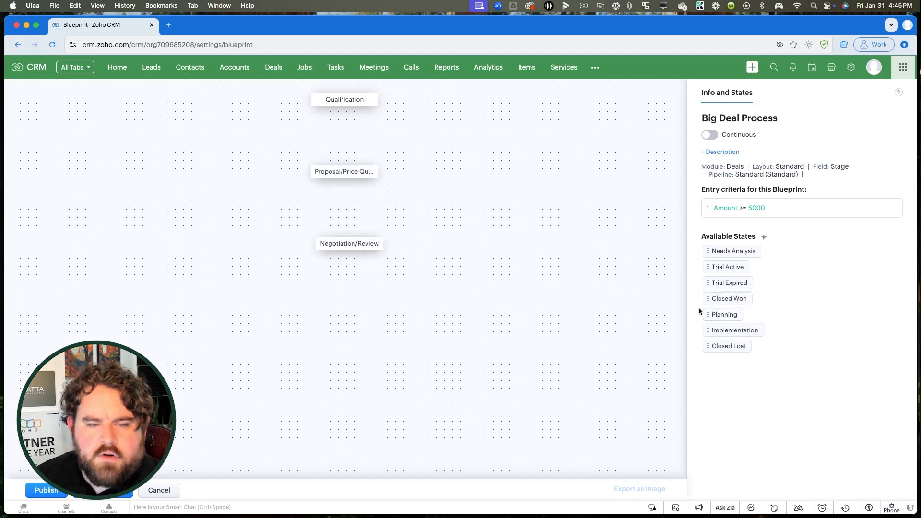
# Place the Closed Won and Implementation states in line below Negotiation/Review, with Closed Lost beside Closed Won.
pyautogui.moveTo(733, 331); pyautogui.dragTo(353, 306)
pyautogui.moveTo(739, 297); pyautogui.dragTo(392, 274)
pyautogui.moveTo(373, 309); pyautogui.dragTo(397, 377)
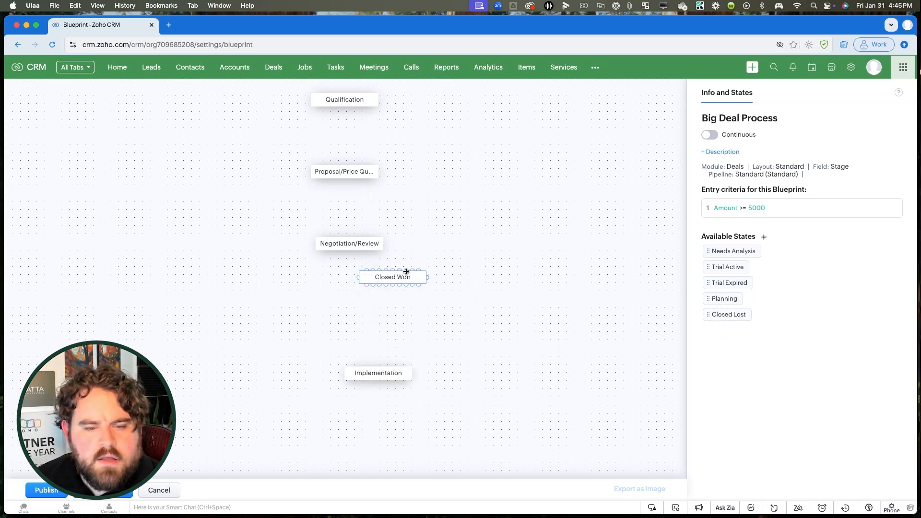
pyautogui.moveTo(405, 271); pyautogui.dragTo(355, 303)
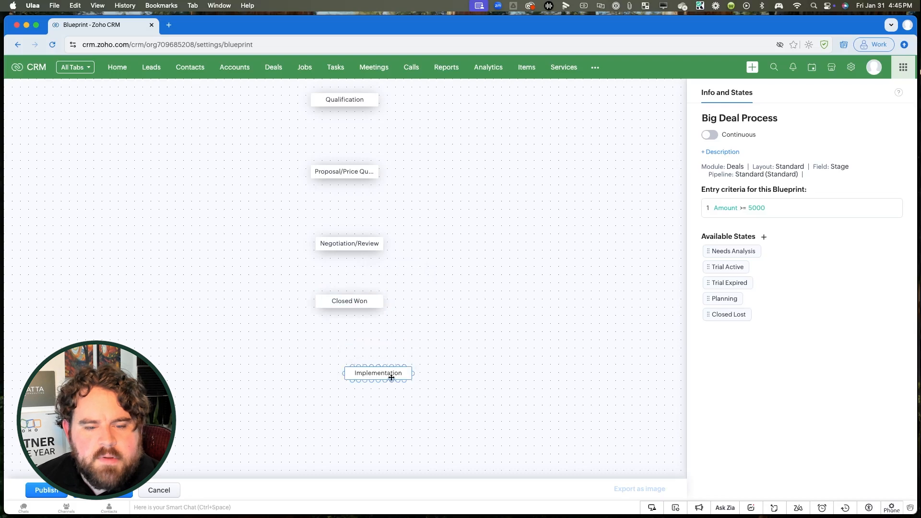
pyautogui.moveTo(390, 377); pyautogui.dragTo(360, 360)
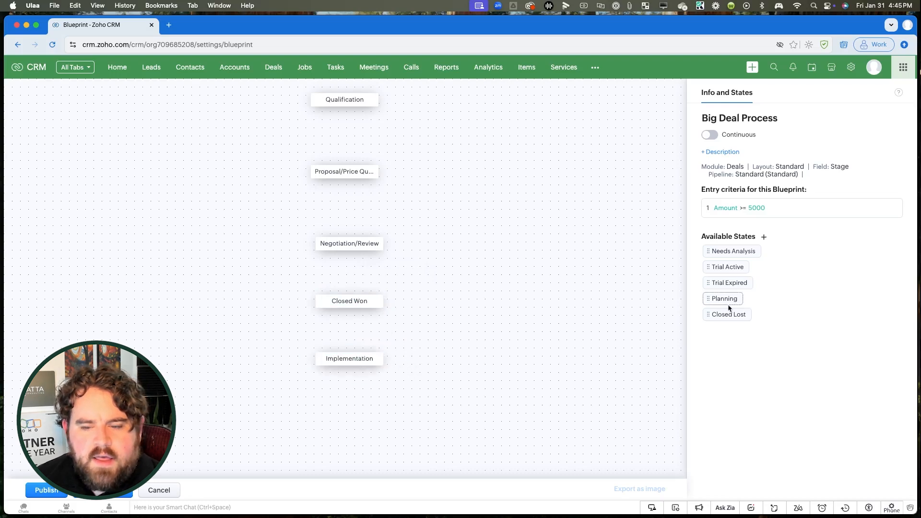
pyautogui.moveTo(721, 316); pyautogui.dragTo(457, 302)
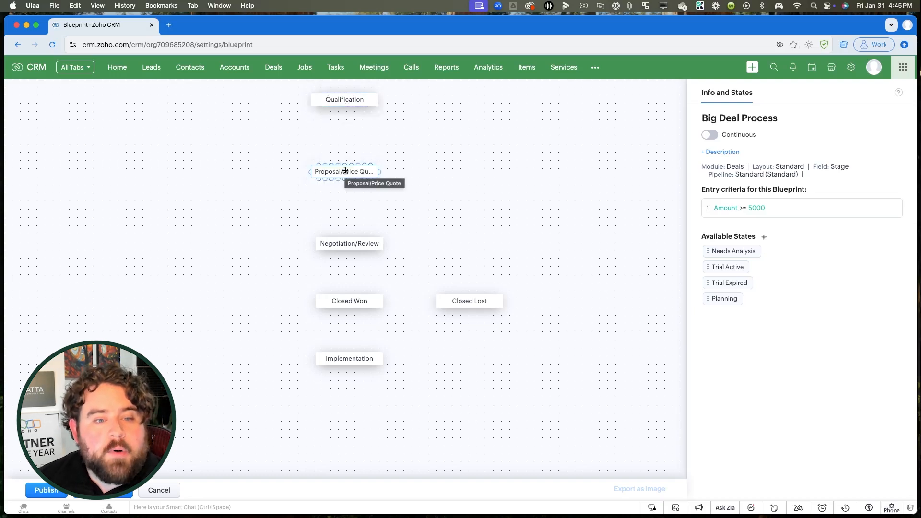
# Connect Qualification to Proposal/Price Quote with a transition named Send Proposal and save it.
pyautogui.moveTo(345, 108); pyautogui.dragTo(348, 120)
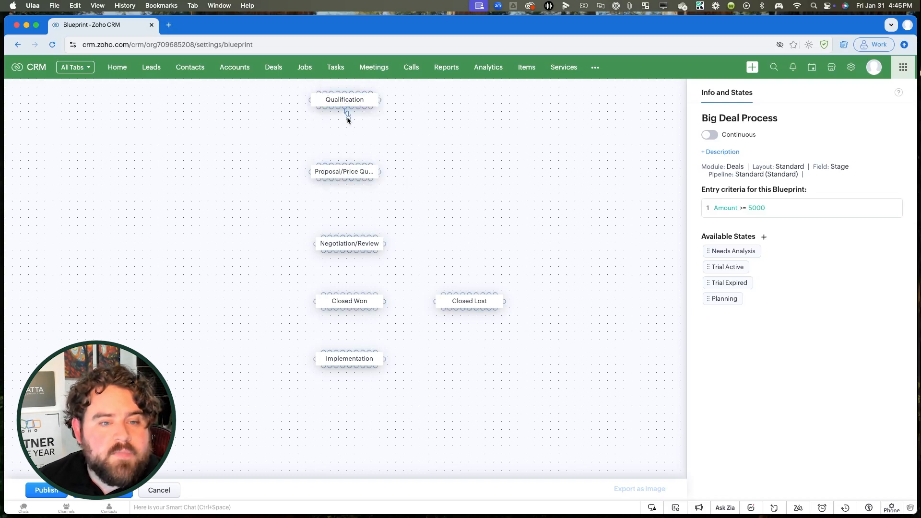
pyautogui.moveTo(343, 159); pyautogui.dragTo(345, 171)
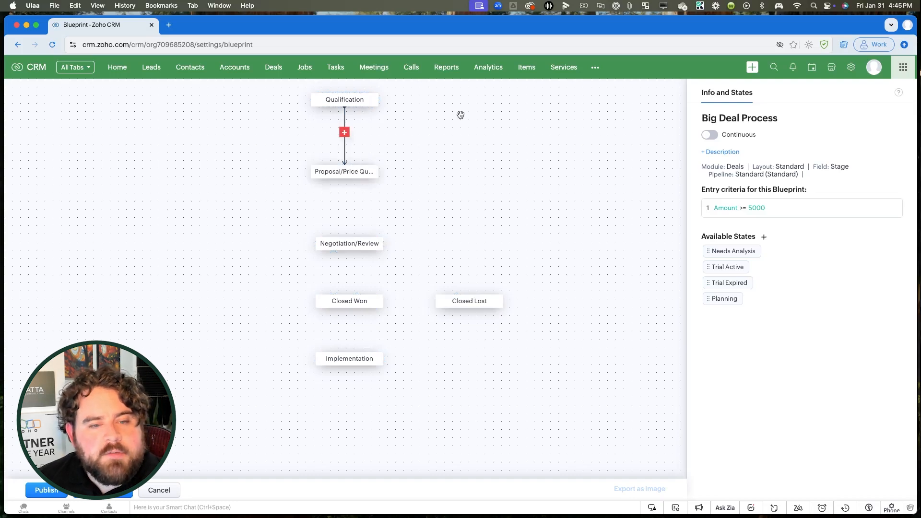
pyautogui.click(345, 133)
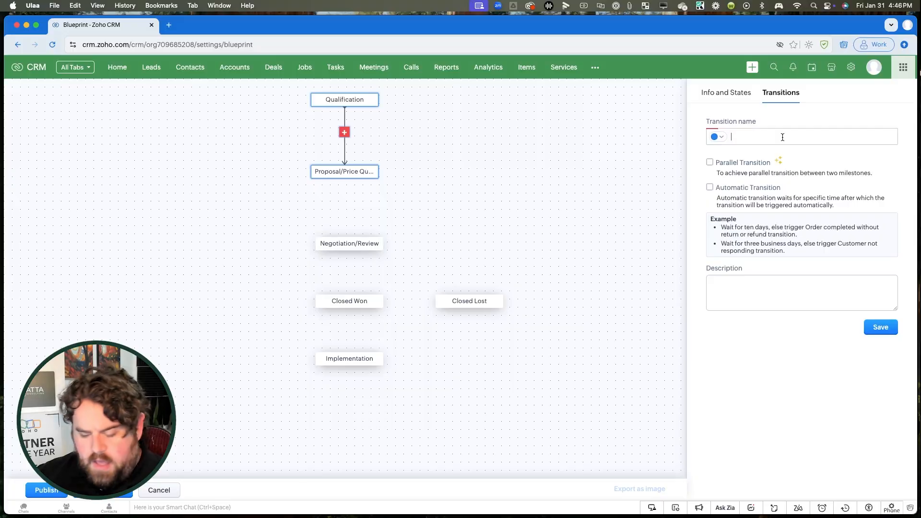
pyautogui.write('Send Pro')
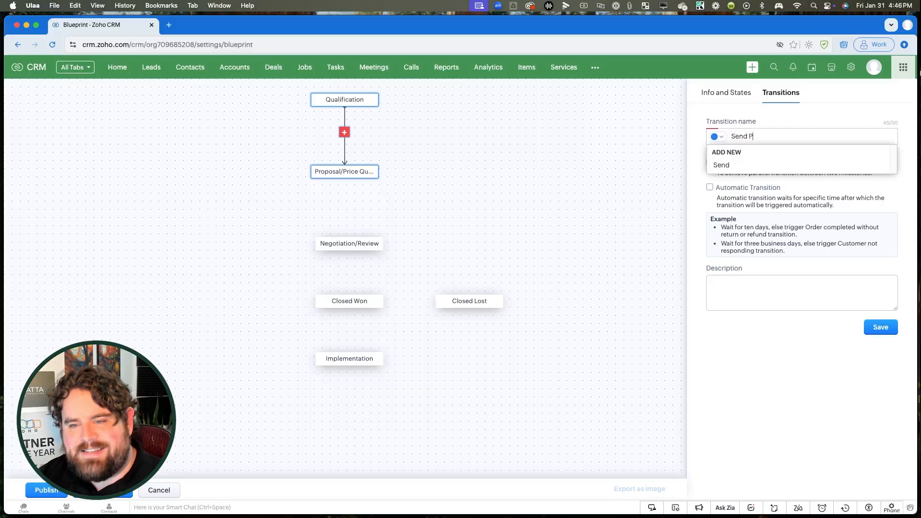
pyautogui.write('posal')
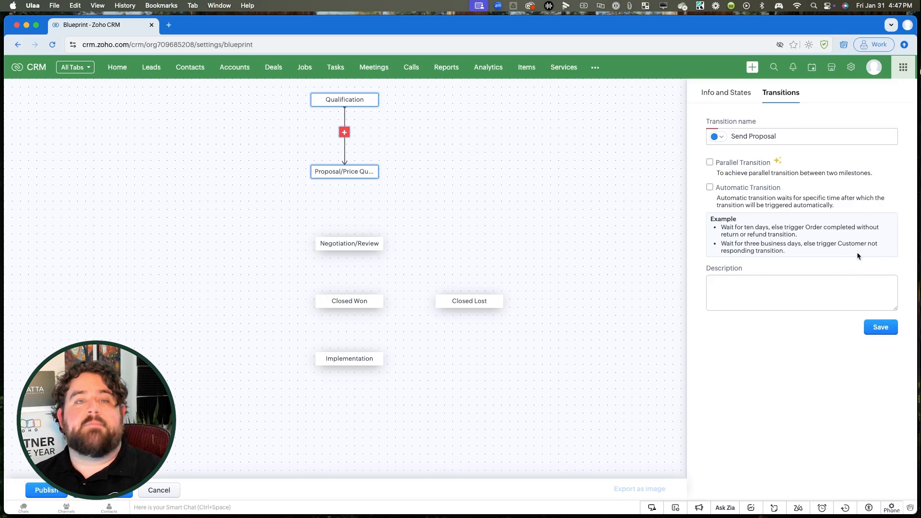
pyautogui.click(880, 327)
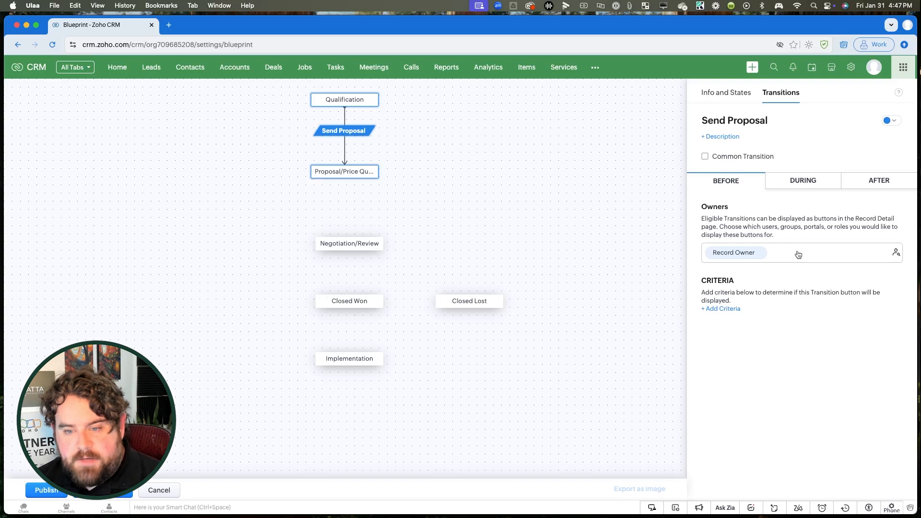
# Review the users, roles, groups and portals available as owners of the Send Proposal transition, without changing the selection.
pyautogui.click(798, 254)
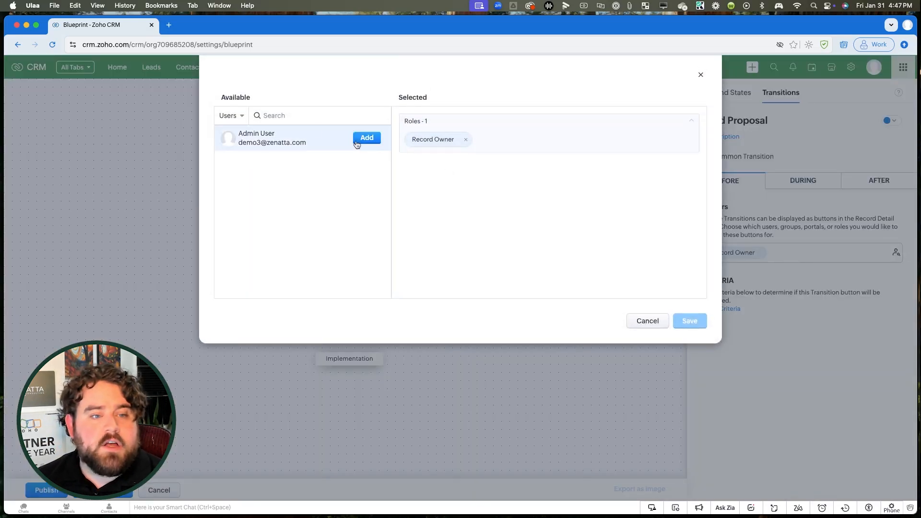
pyautogui.click(237, 115)
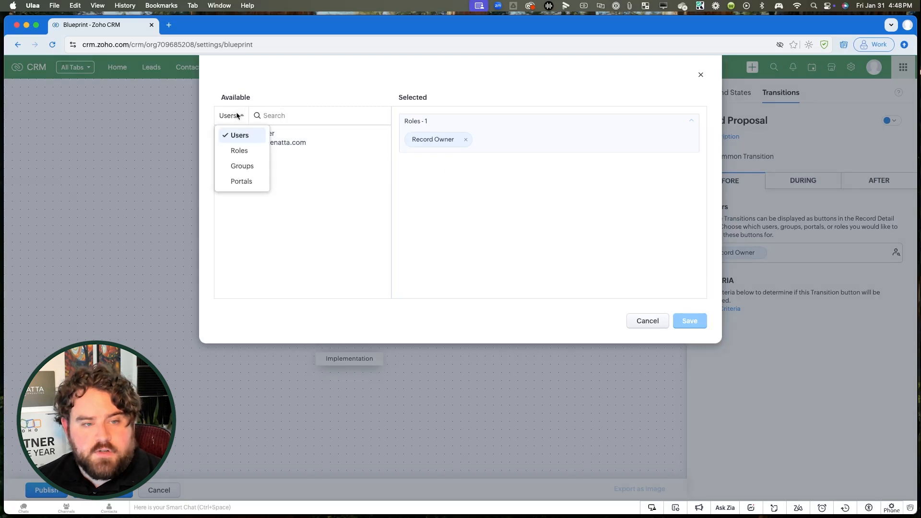
pyautogui.click(239, 150)
pyautogui.click(236, 114)
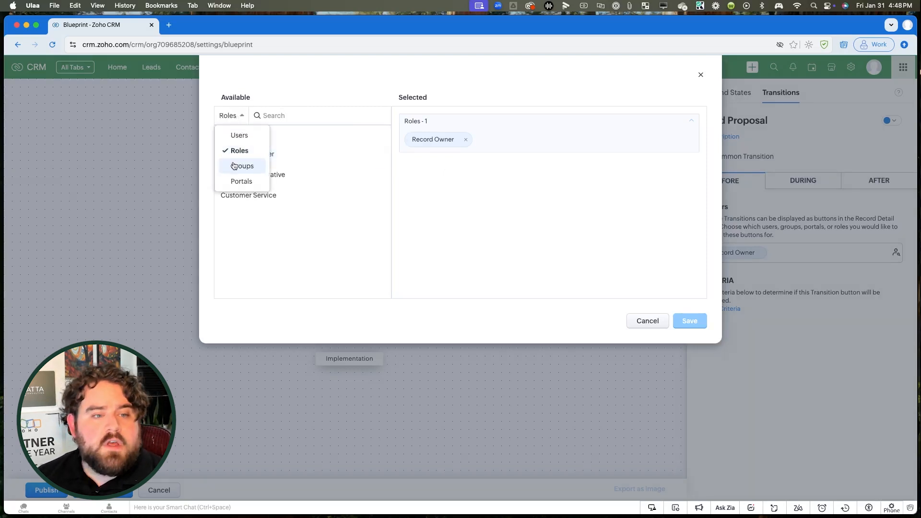
pyautogui.click(235, 164)
pyautogui.click(229, 118)
pyautogui.click(237, 181)
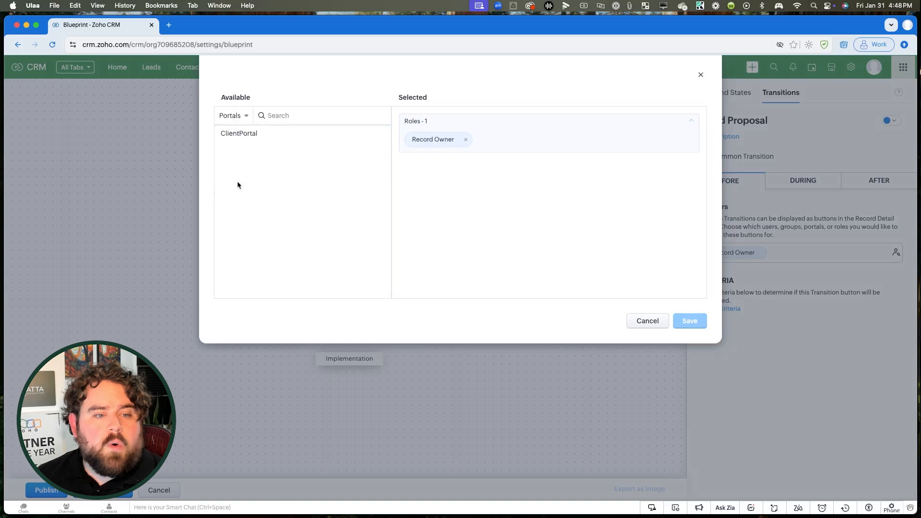
pyautogui.moveTo(263, 142)
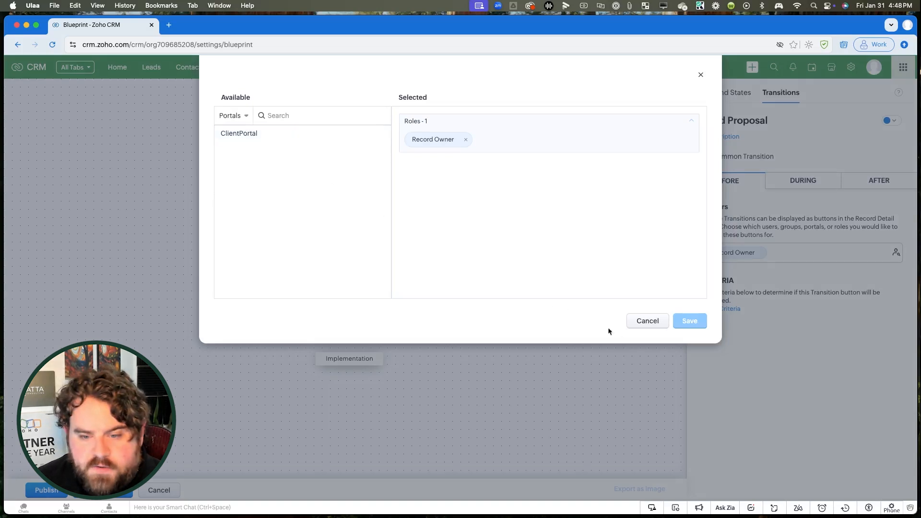
pyautogui.click(638, 321)
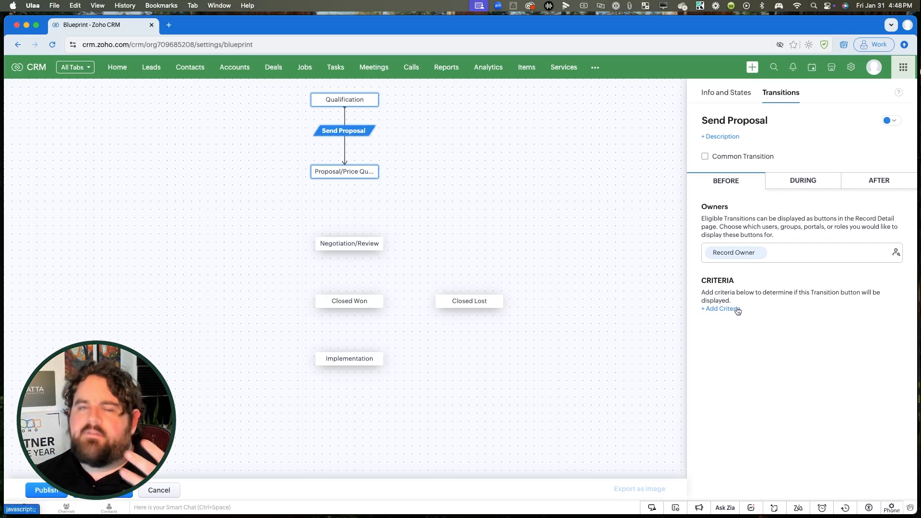
# Add the Deals field Type to the fields requested during the Send Proposal transition.
pyautogui.click(806, 185)
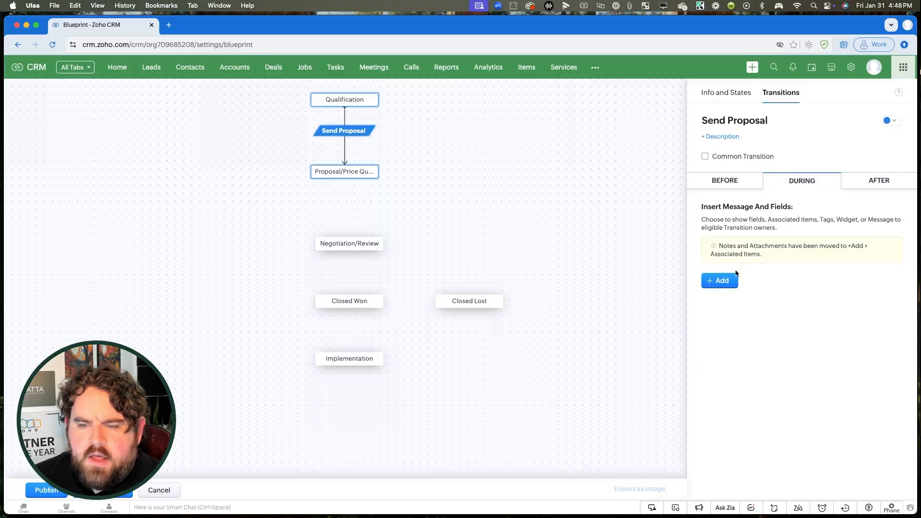
pyautogui.click(718, 281)
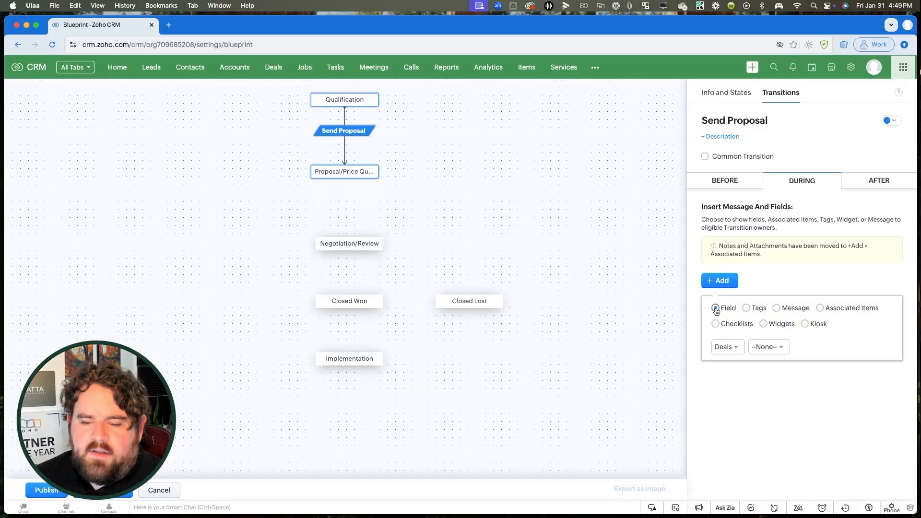
pyautogui.click(756, 347)
pyautogui.scroll(-2, 808, 418)
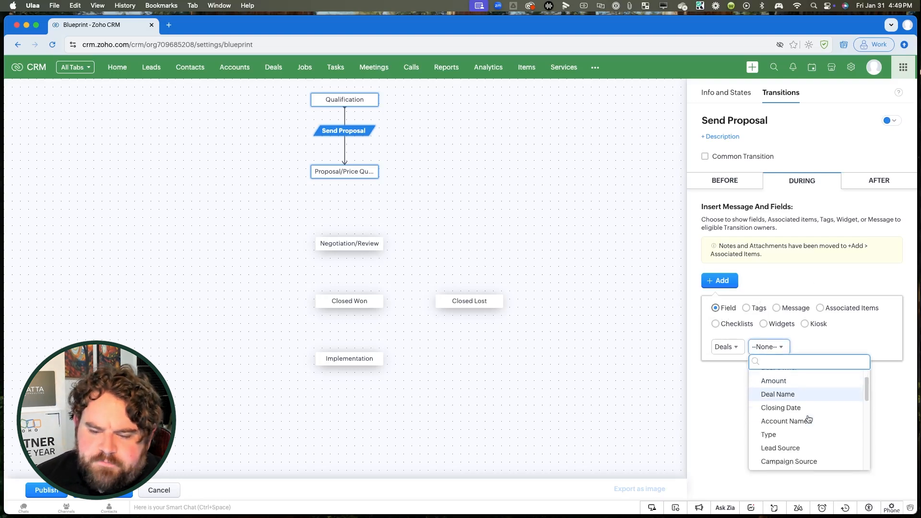
pyautogui.click(770, 429)
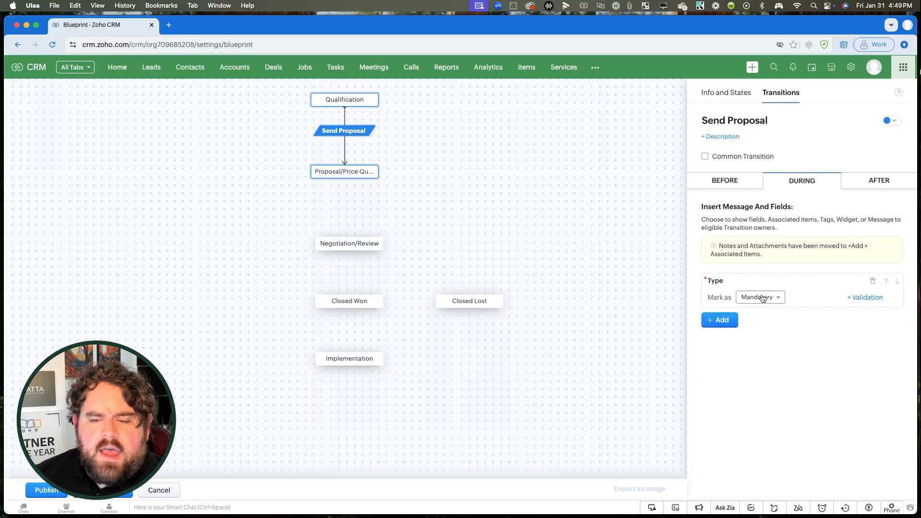
# Examine the Type field's mandatory/optional choices and its validation criteria operators, leaving both unchanged.
pyautogui.click(762, 298)
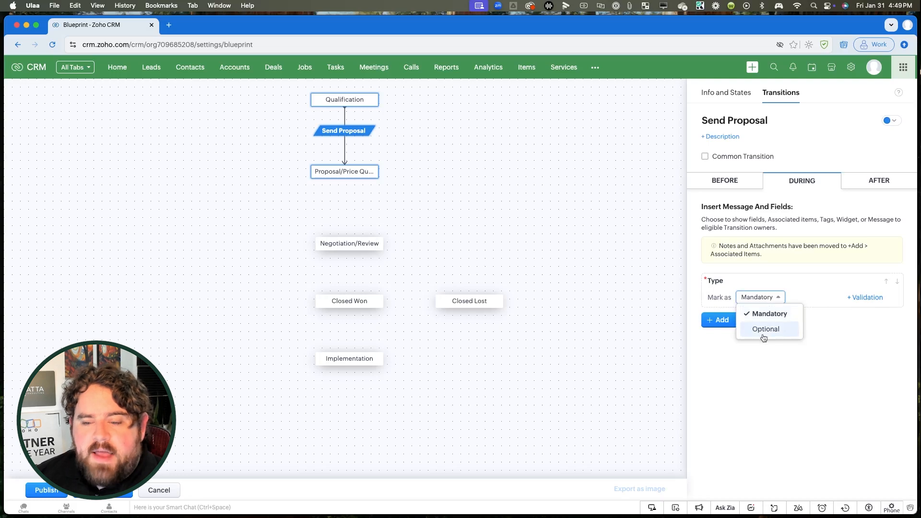
pyautogui.click(814, 289)
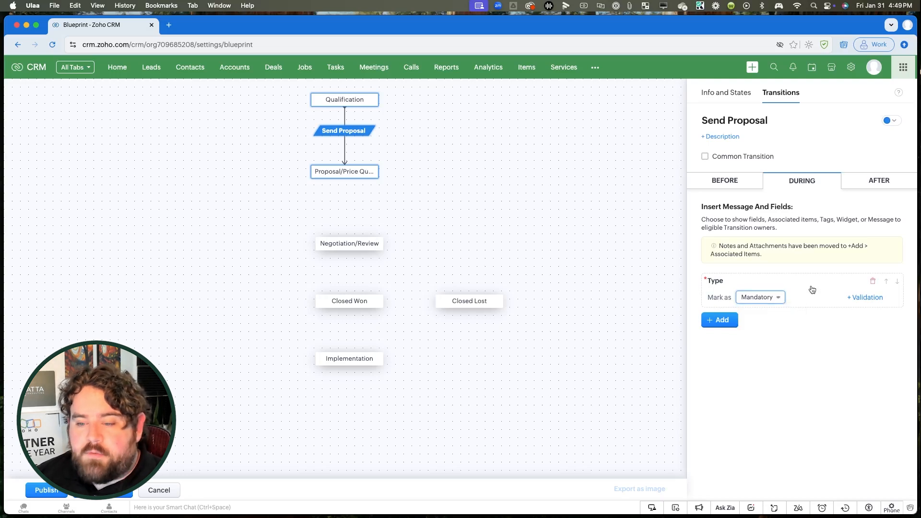
pyautogui.click(861, 298)
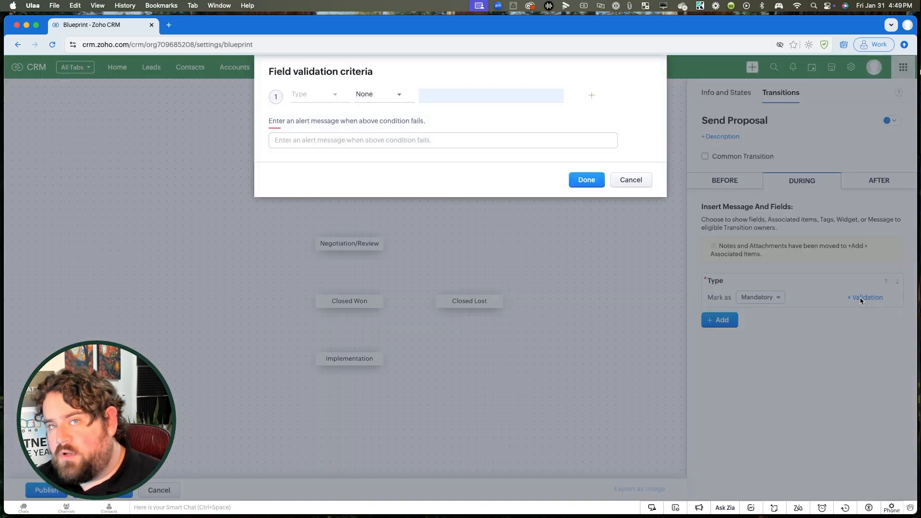
pyautogui.click(384, 94)
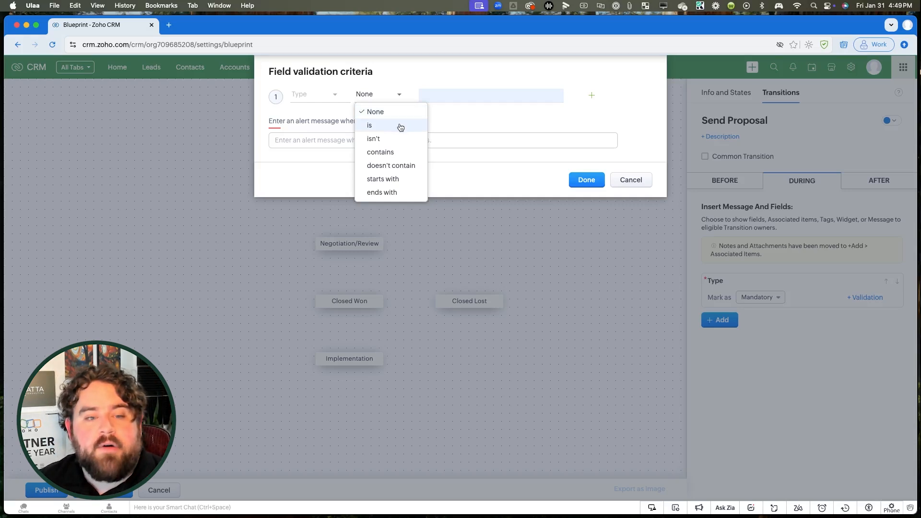
pyautogui.click(461, 128)
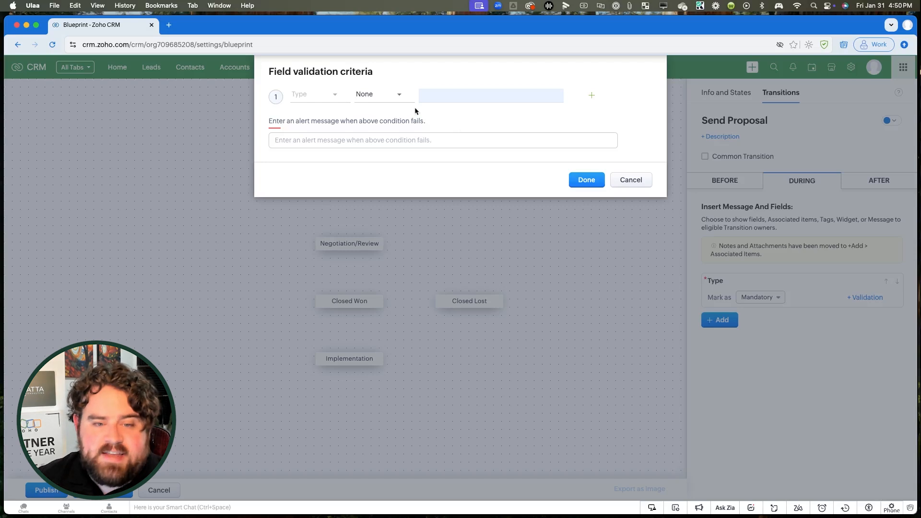
pyautogui.click(624, 181)
# Review the Tags, Message and Associated Items options that can be added during the Send Proposal transition, without adding any.
pyautogui.click(729, 323)
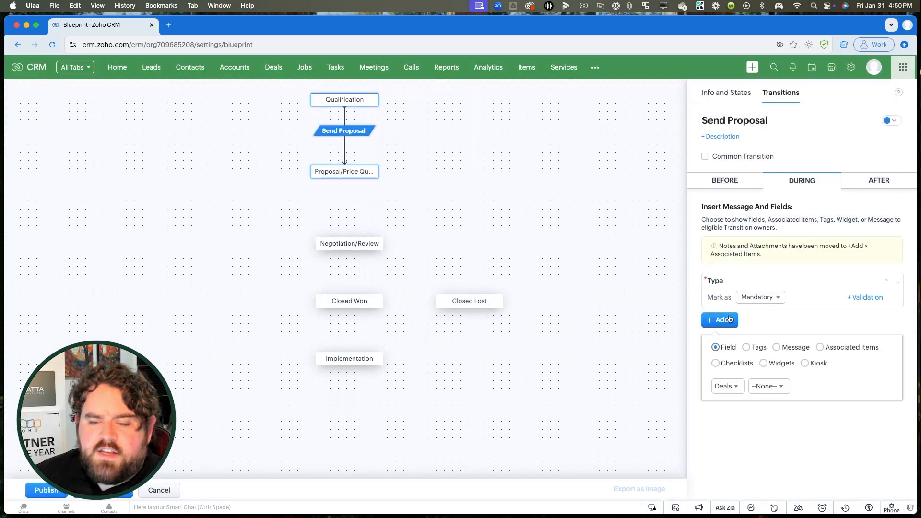
pyautogui.click(747, 348)
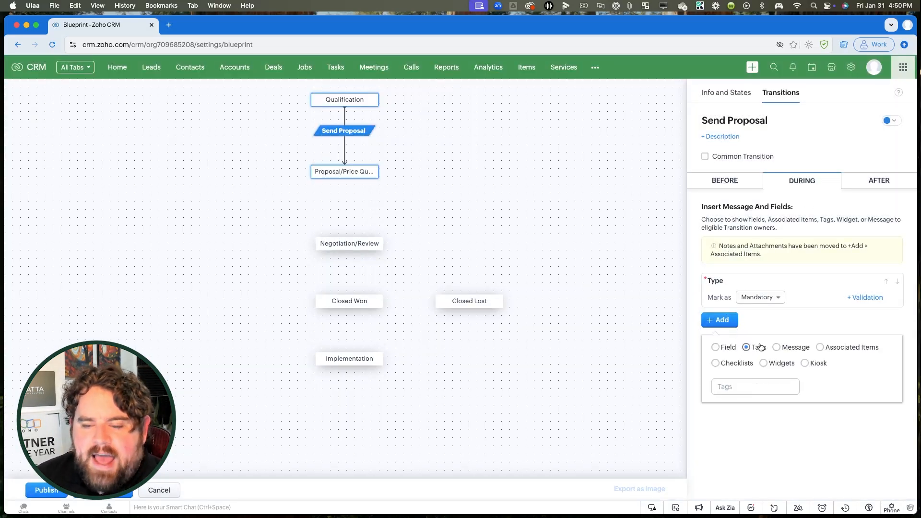
pyautogui.click(777, 348)
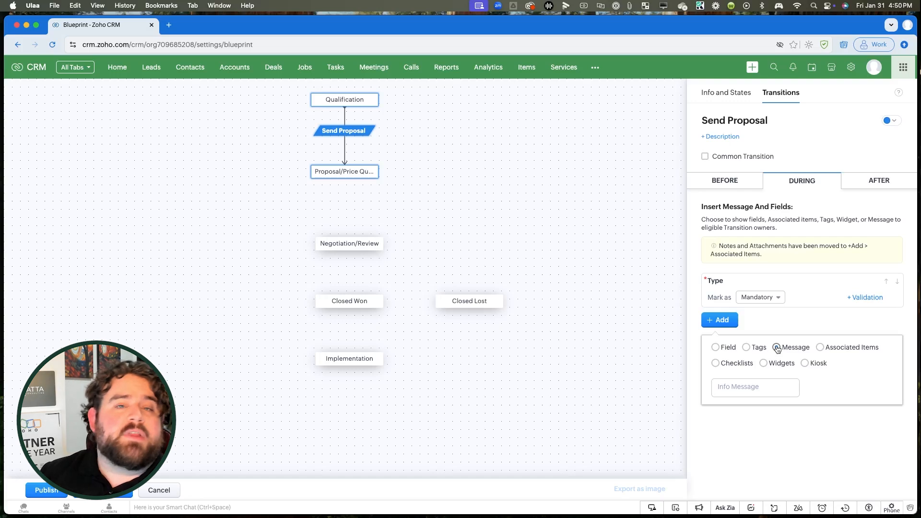
pyautogui.click(829, 350)
pyautogui.click(776, 388)
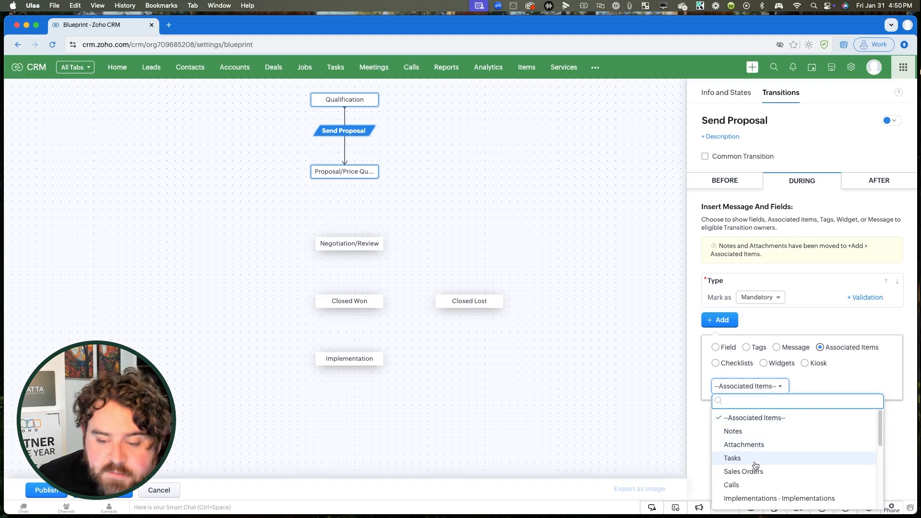
pyautogui.scroll(-1, 768, 468)
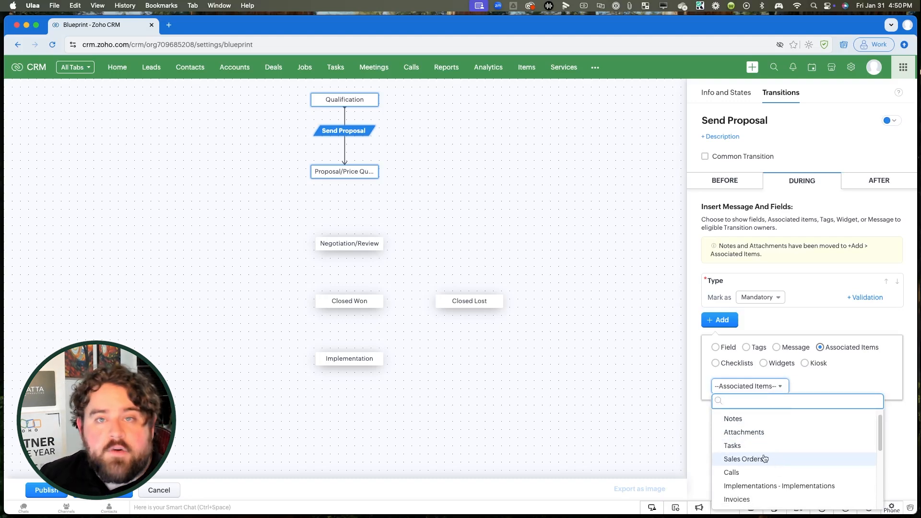
pyautogui.scroll(-4, 767, 459)
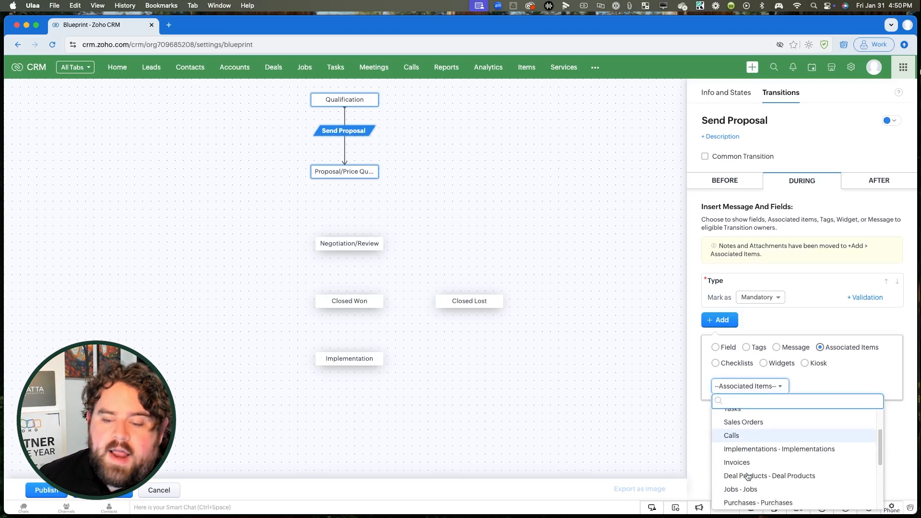
pyautogui.click(824, 374)
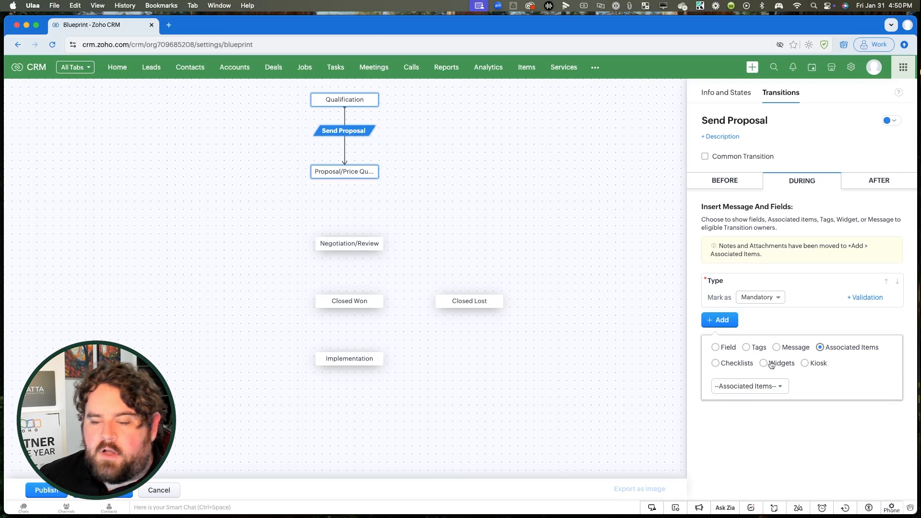
# Review the Checklists, Widgets and Kiosk options for the Send Proposal transition, leaving its existing During configuration in place.
pyautogui.click(736, 367)
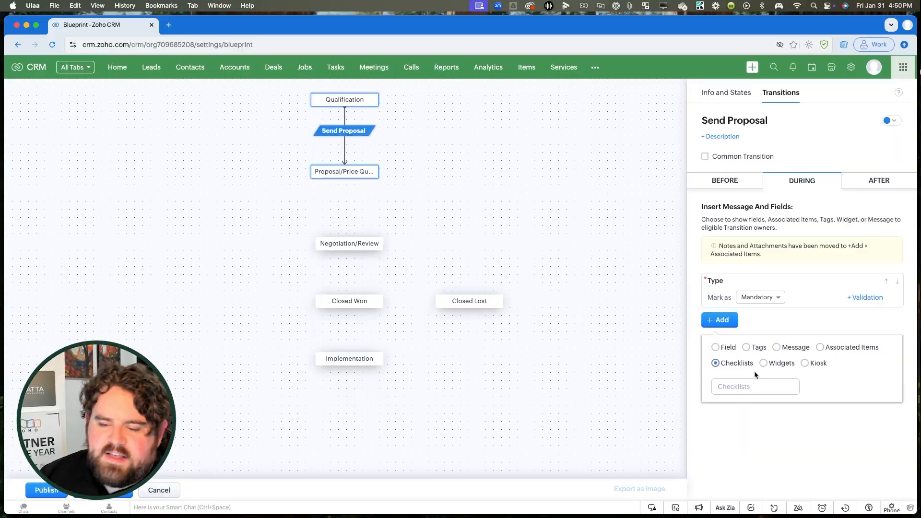
pyautogui.click(764, 363)
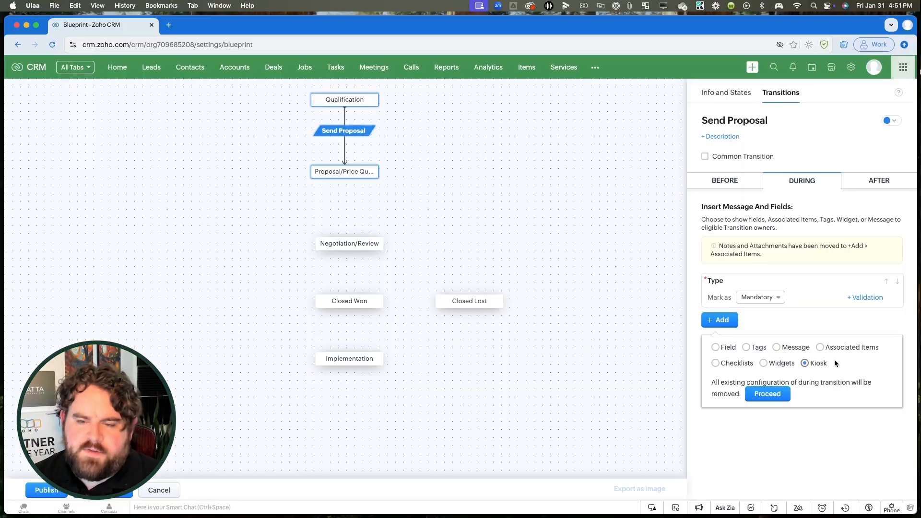
pyautogui.click(804, 322)
# Examine the email notification settings available after the Send Proposal transition, without creating a notification.
pyautogui.click(871, 183)
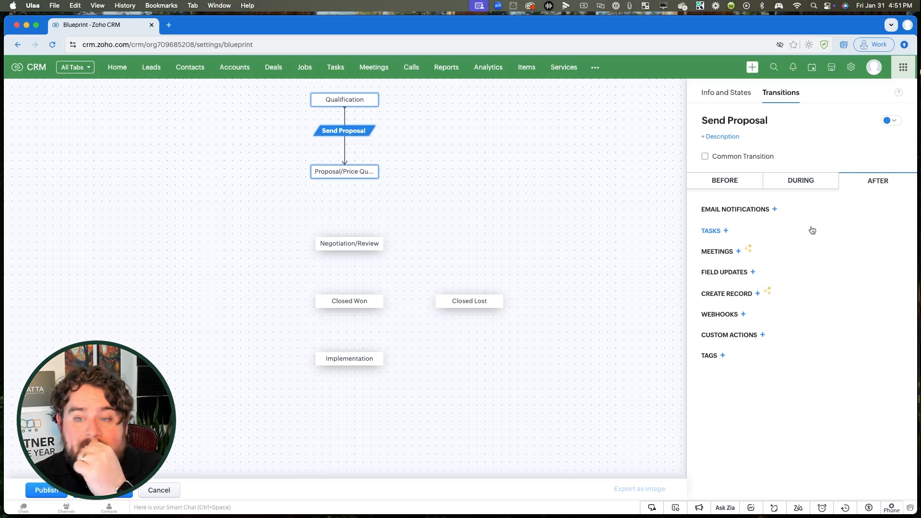
pyautogui.click(776, 210)
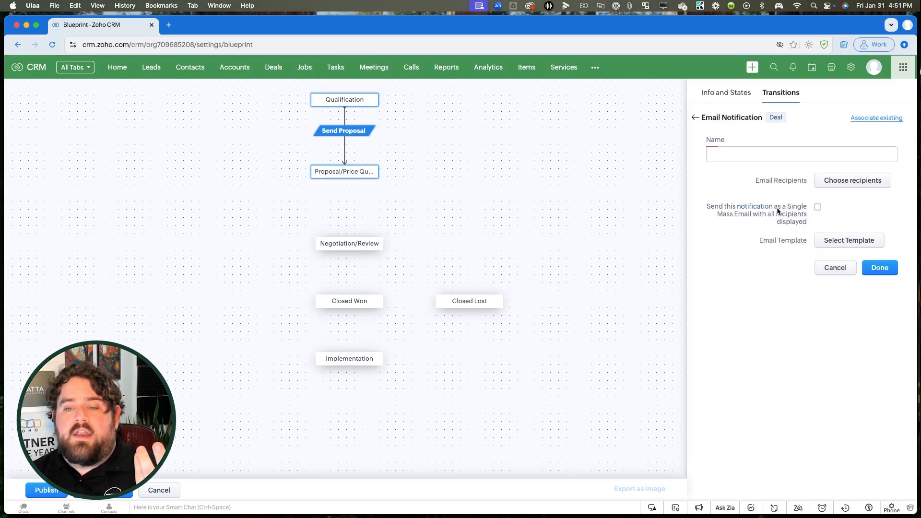
pyautogui.click(695, 120)
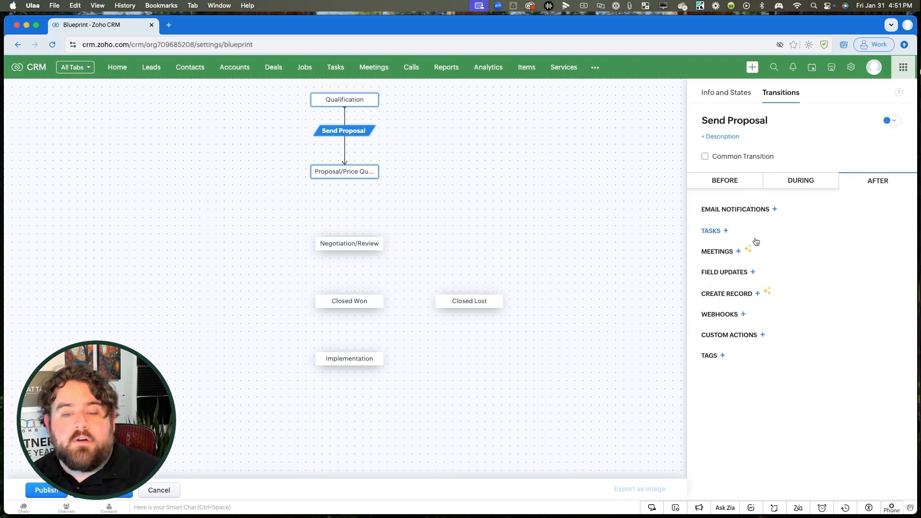
pyautogui.click(775, 209)
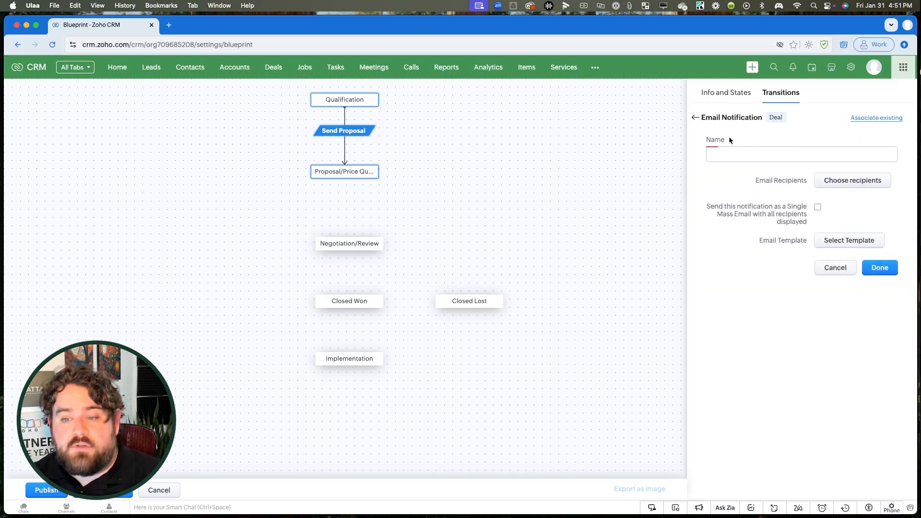
pyautogui.click(695, 118)
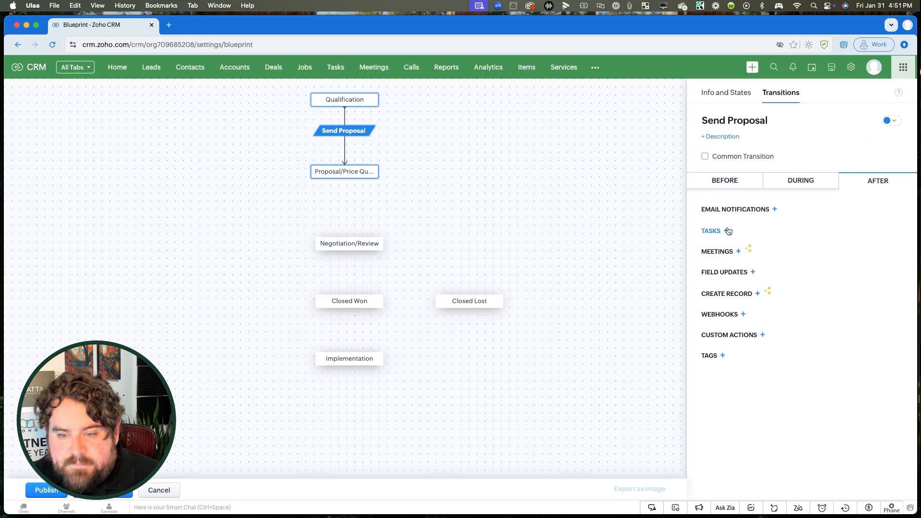
# Examine the task and meeting forms among the Send Proposal transition's After actions, discarding both without saving.
pyautogui.click(727, 230)
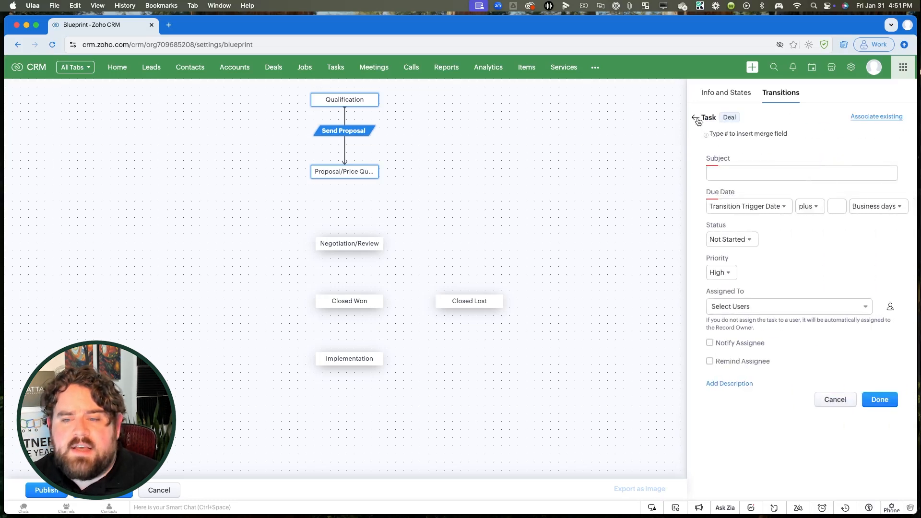
pyautogui.click(697, 119)
pyautogui.click(739, 251)
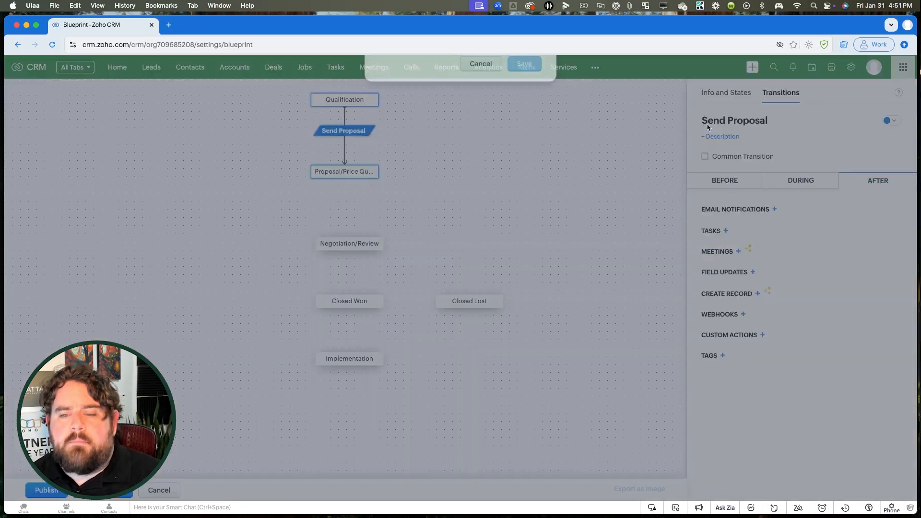
pyautogui.click(544, 344)
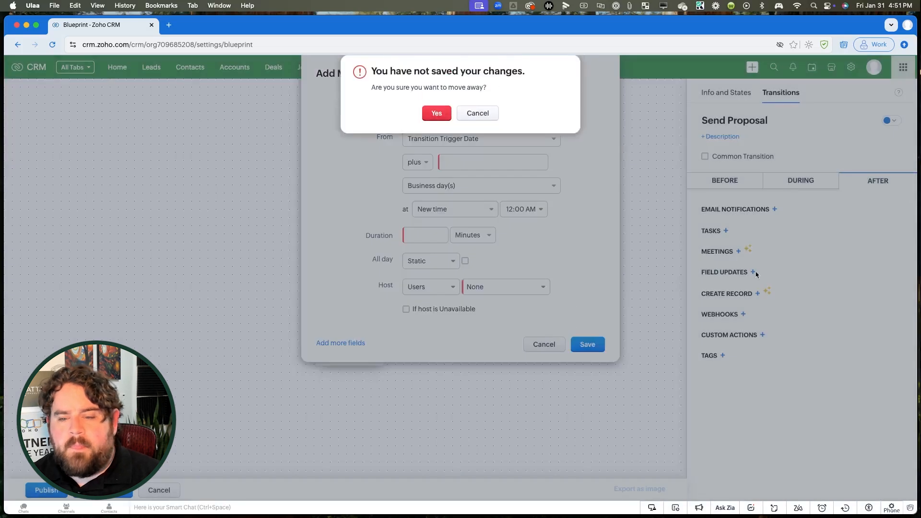
pyautogui.click(436, 113)
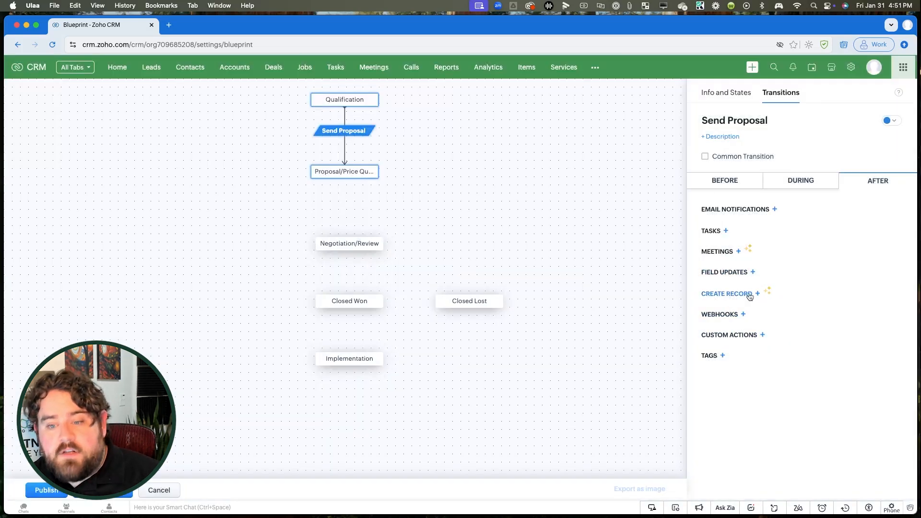
# Look at the Create Record action and its module choice for the Send Proposal transition, leaving without saving.
pyautogui.click(758, 293)
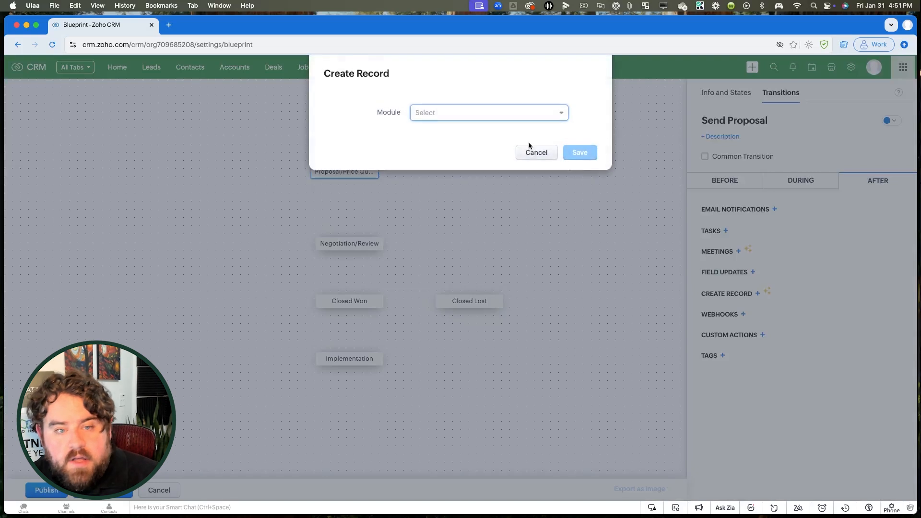
pyautogui.click(497, 114)
pyautogui.click(546, 144)
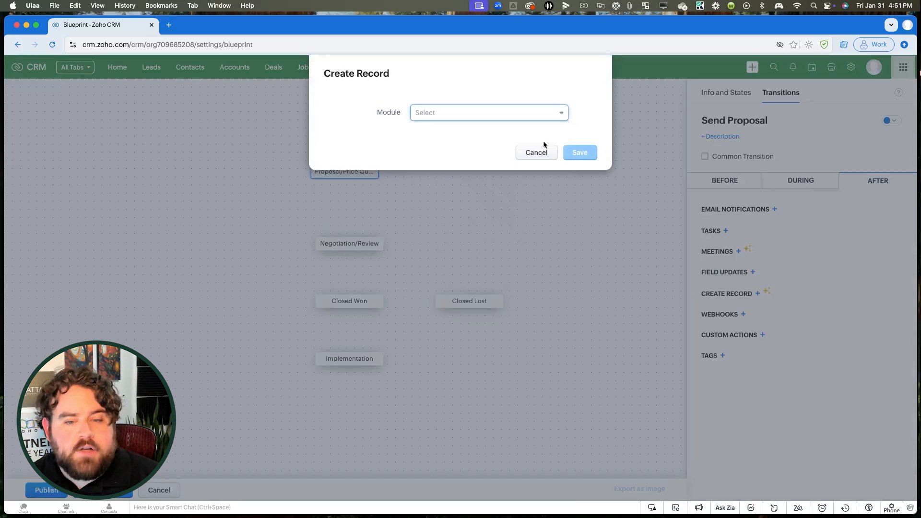
pyautogui.click(536, 152)
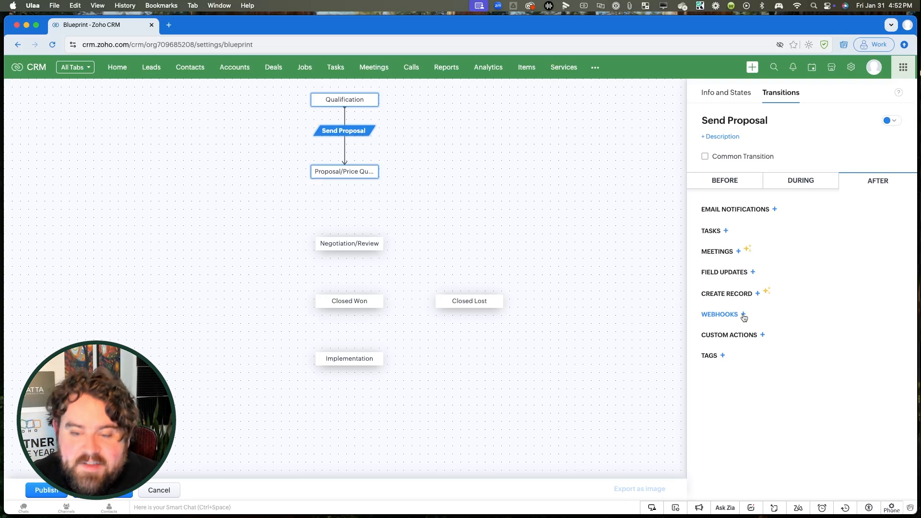
# Examine the webhook, custom function and tag actions available after the Send Proposal transition, without associating any.
pyautogui.click(744, 315)
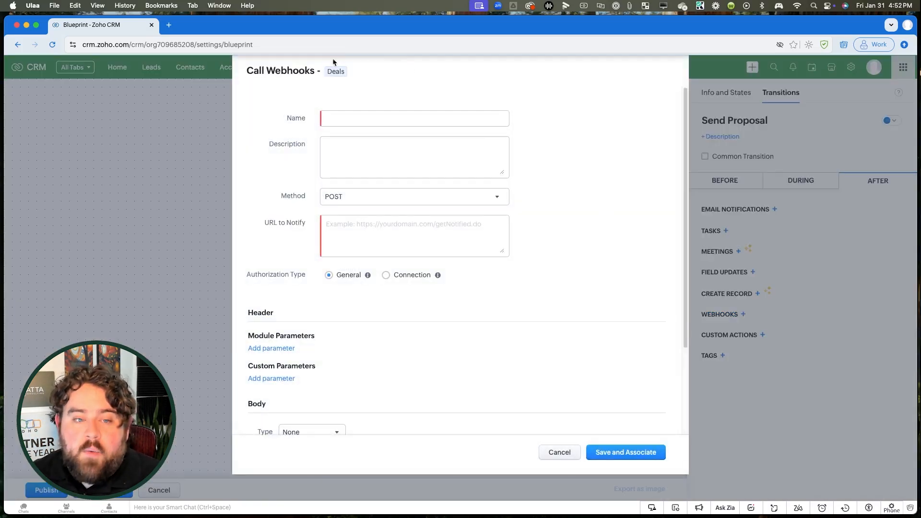
pyautogui.click(566, 455)
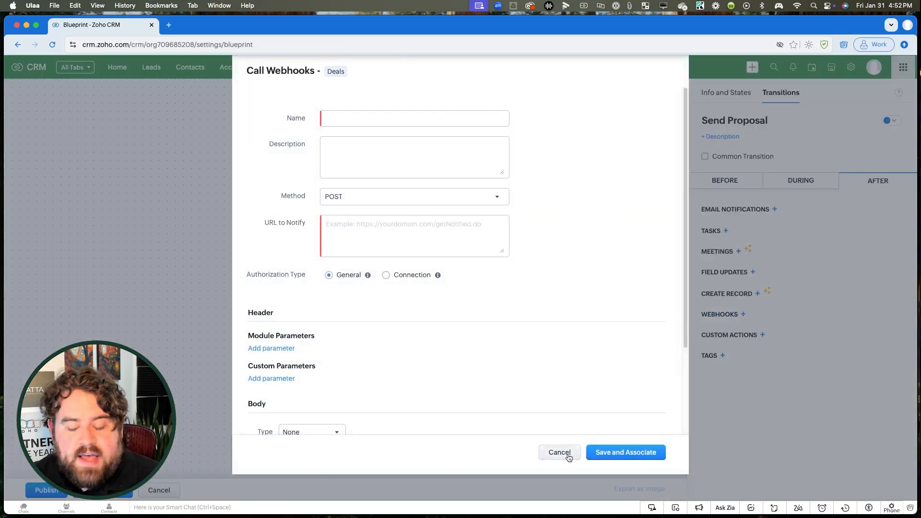
pyautogui.click(763, 335)
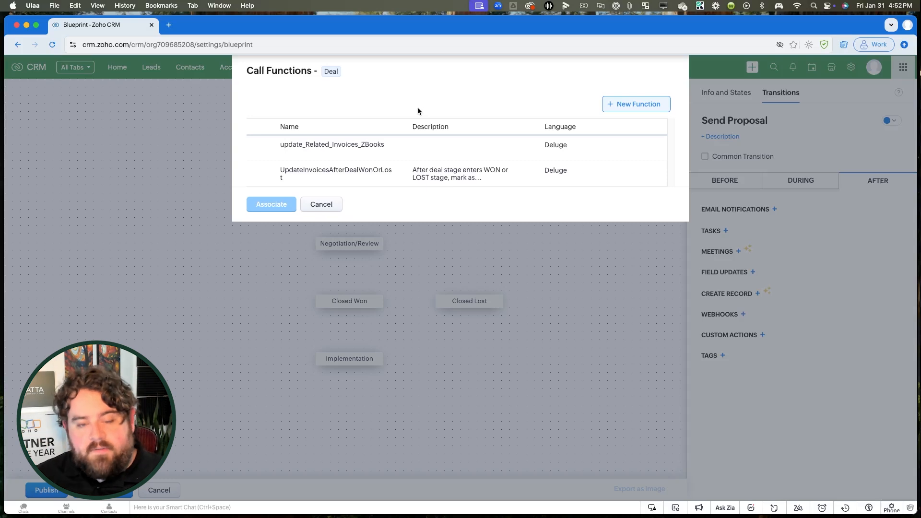
pyautogui.click(322, 204)
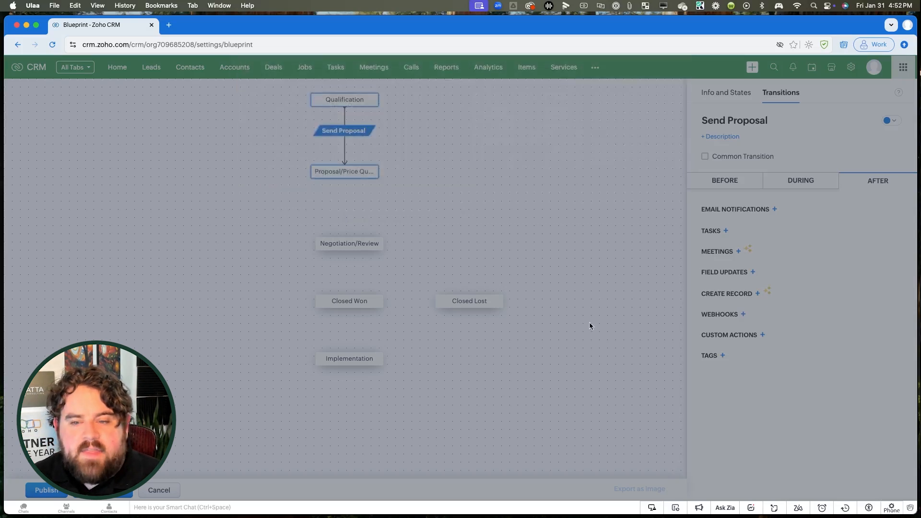
pyautogui.click(723, 355)
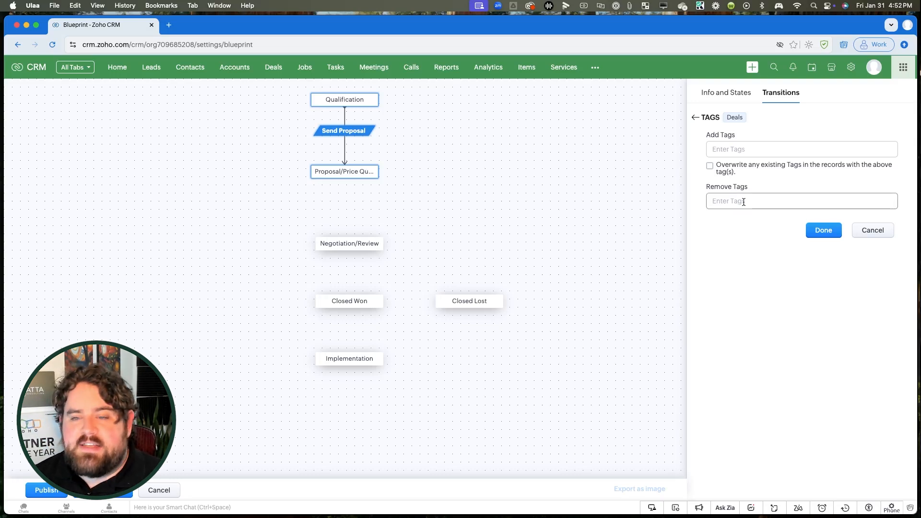
pyautogui.click(695, 118)
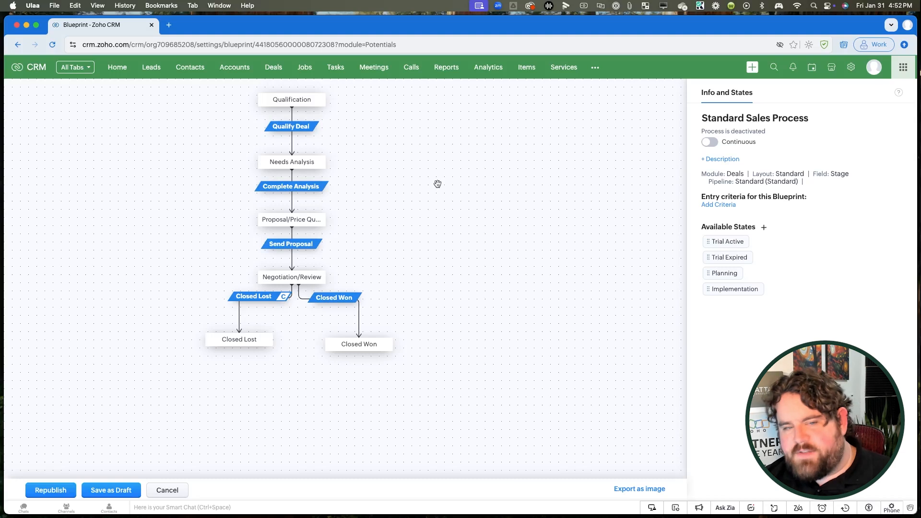
# In the Standard Sales Process blueprint, review the Qualify Deal transition's During fields and After actions.
pyautogui.moveTo(397, 150); pyautogui.dragTo(447, 185)
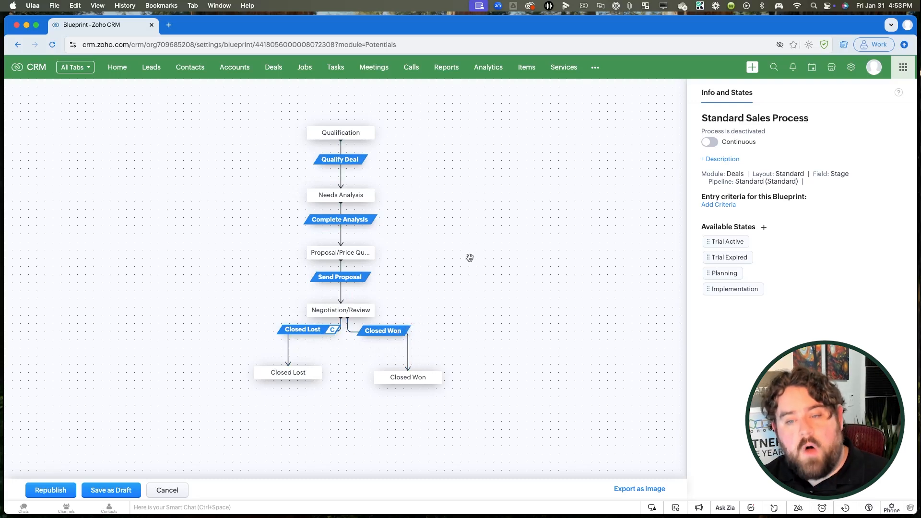
pyautogui.click(340, 161)
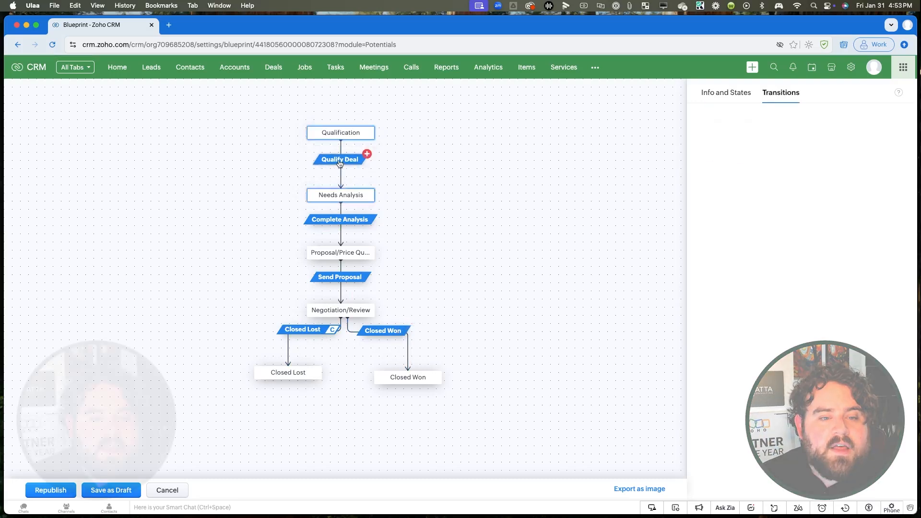
pyautogui.click(792, 188)
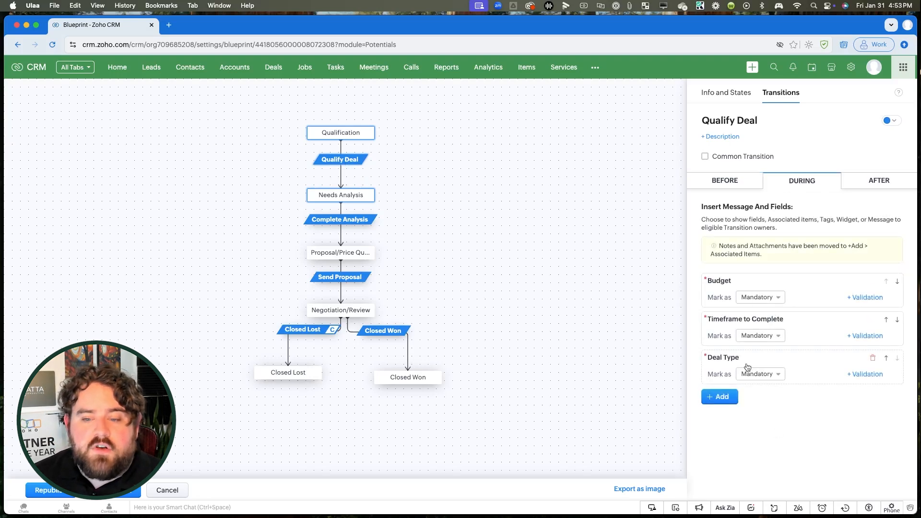
pyautogui.click(877, 185)
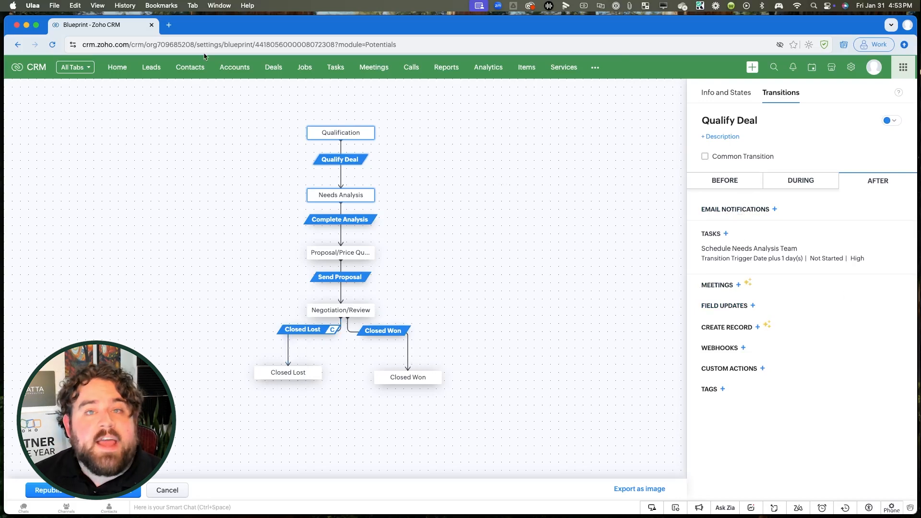
# Open the test account's deal record in a separate browser tab and set its Amount to 6000.
pyautogui.rightClick(100, 22)
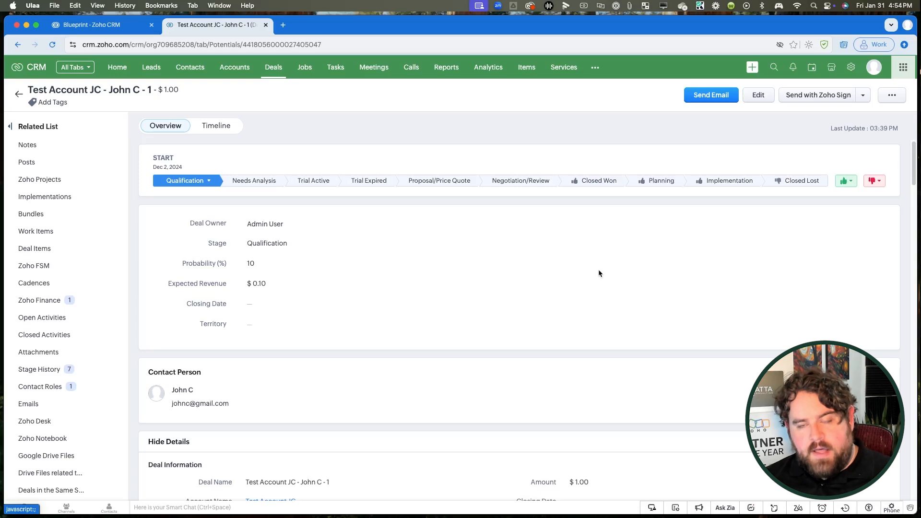
pyautogui.scroll(-2, 600, 273)
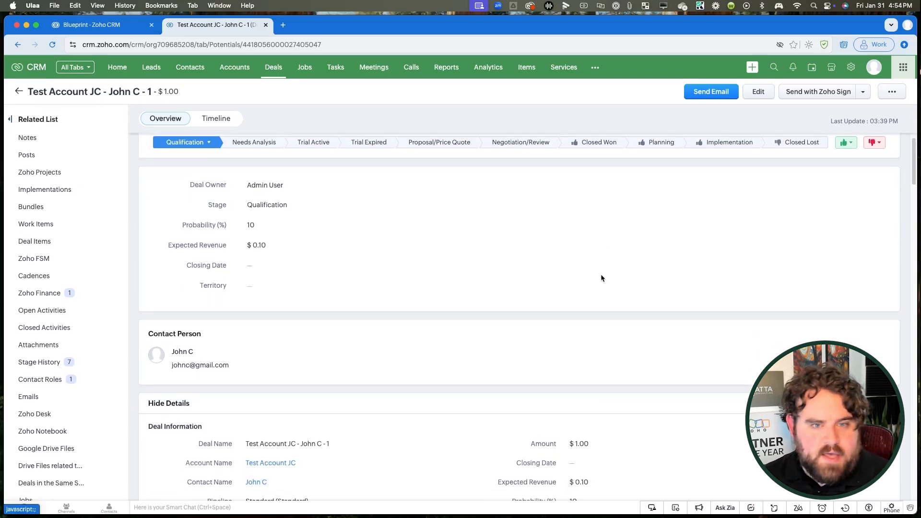
pyautogui.click(599, 444)
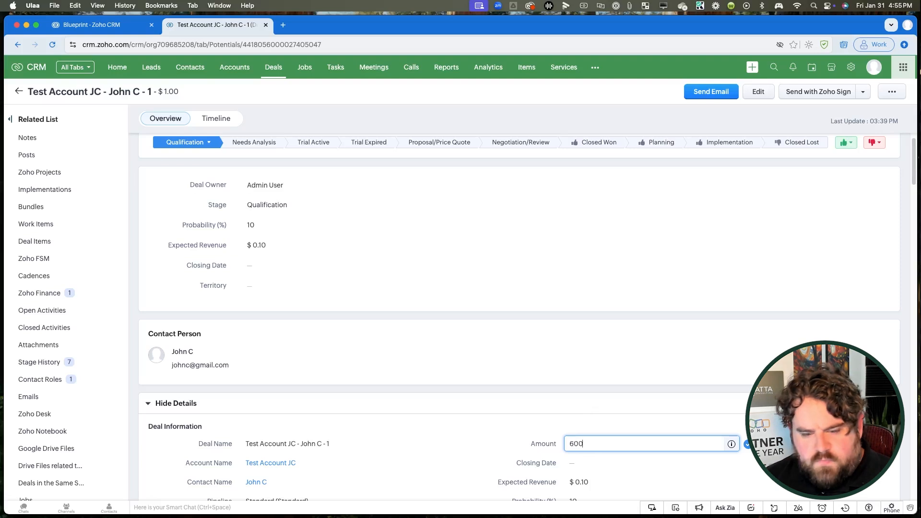
pyautogui.write('6000')
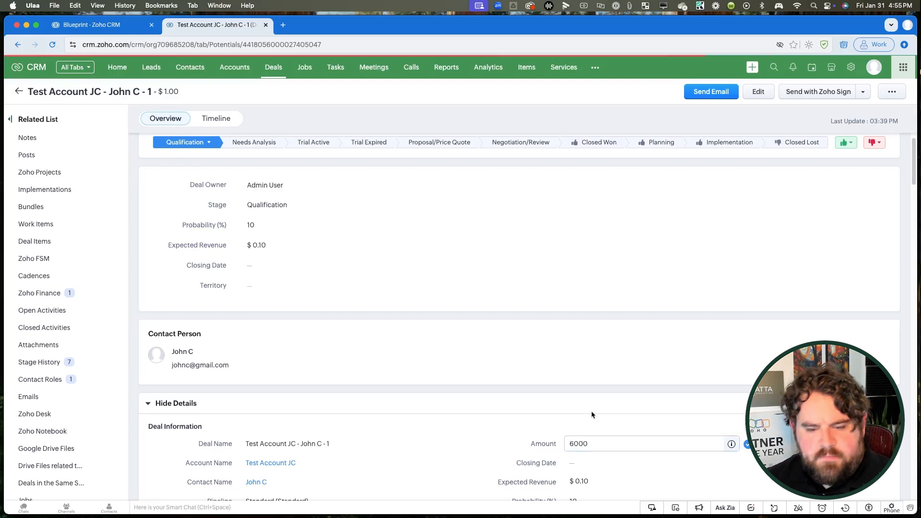
# Save the test deal's Amount of 6000 and open its Qualify Deal transition form.
pyautogui.press('Return')
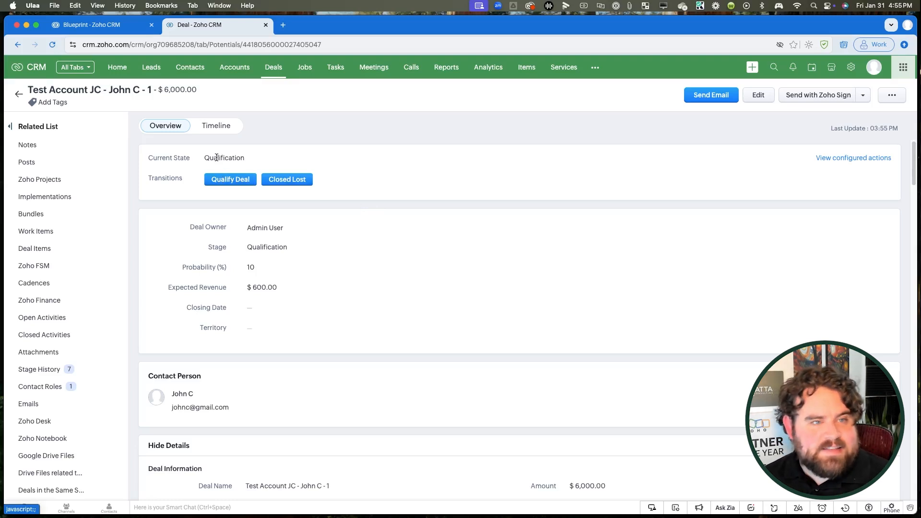
pyautogui.click(240, 179)
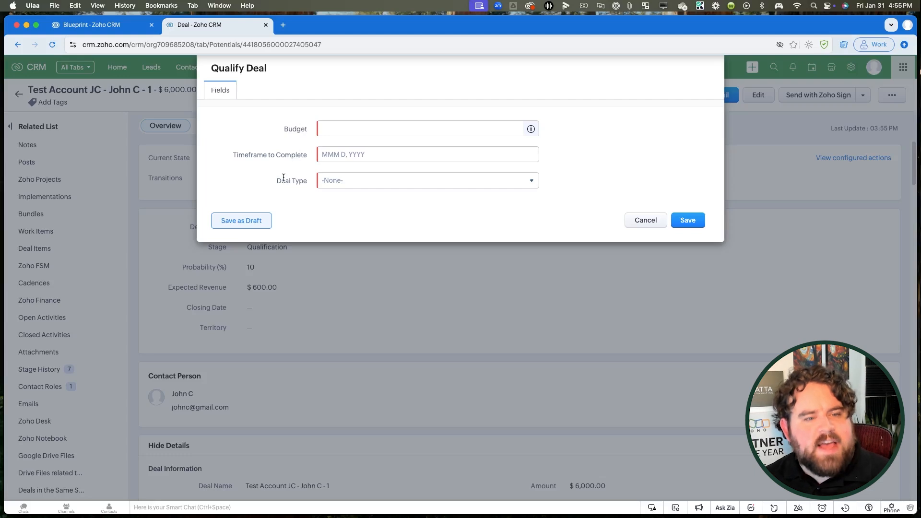
# Review the Qualify Deal transition's During fields in the Standard Sales Process blueprint for comparison with the deal's form.
pyautogui.click(91, 25)
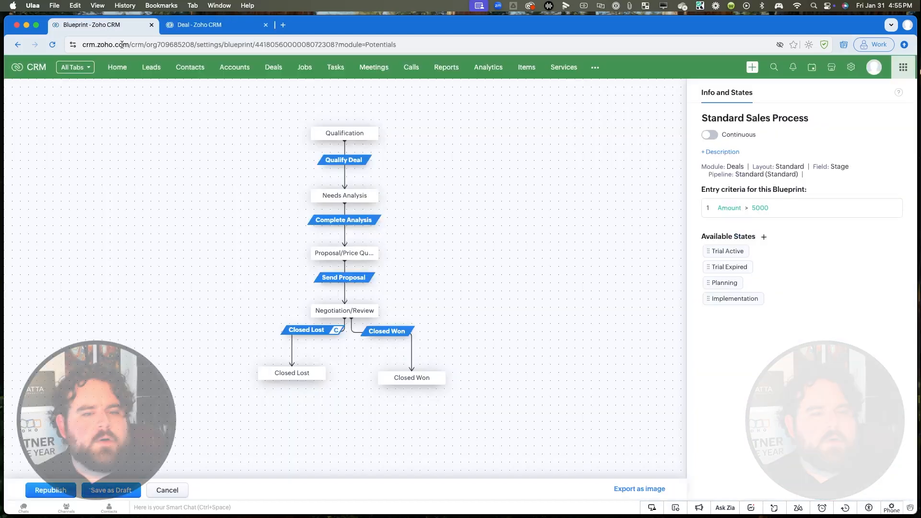
pyautogui.click(331, 162)
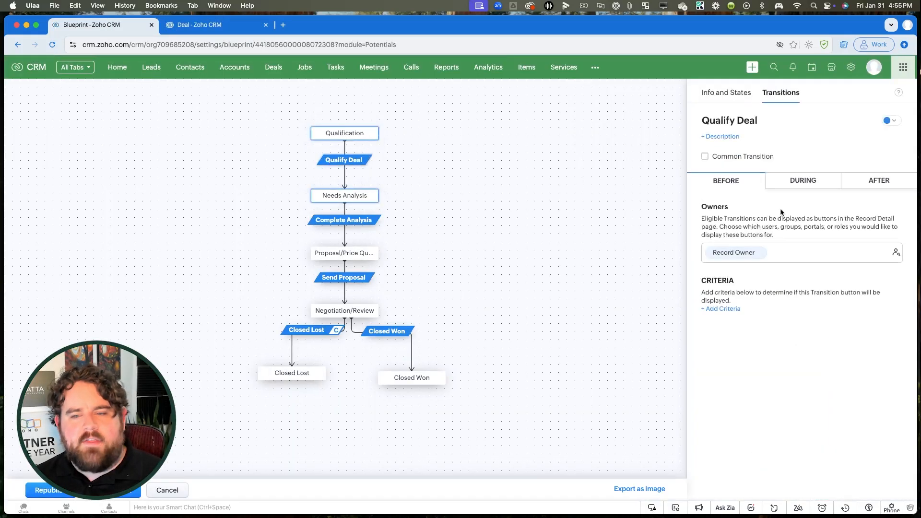
pyautogui.click(784, 180)
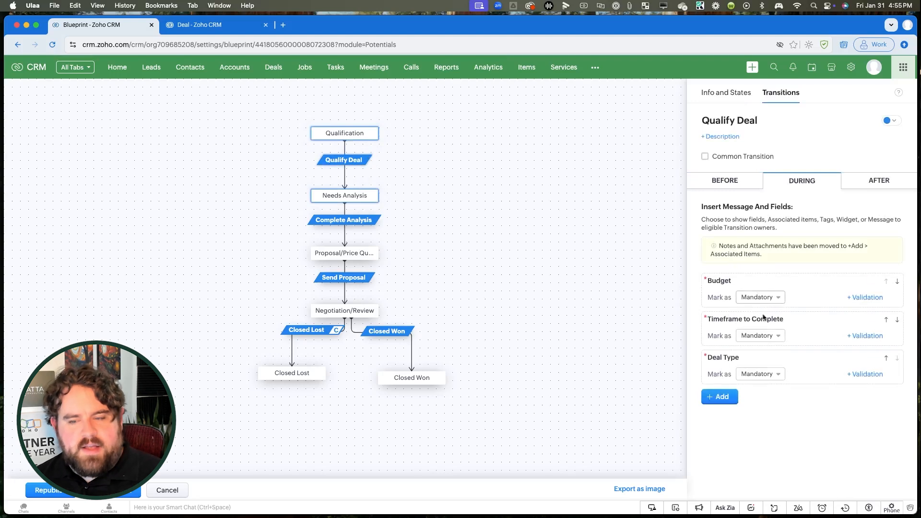
# Complete the deal's Qualify Deal transition with Budget 25000000, Timeframe to Complete Jan 1, 2026 and Deal Type New Build.
pyautogui.click(235, 20)
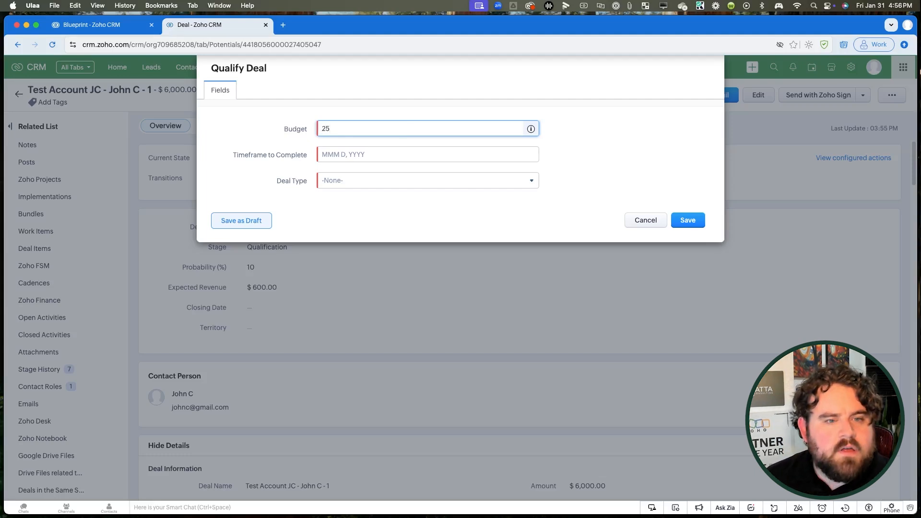
pyautogui.write('000000')
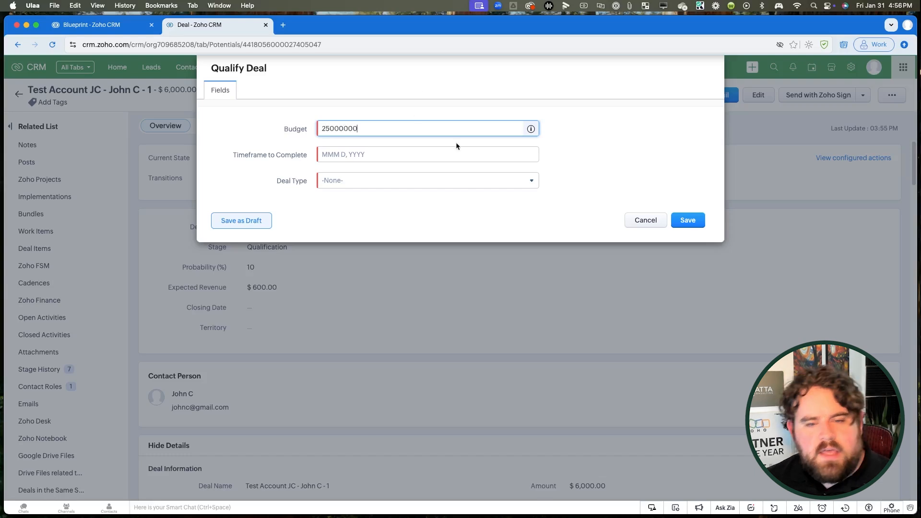
pyautogui.click(446, 157)
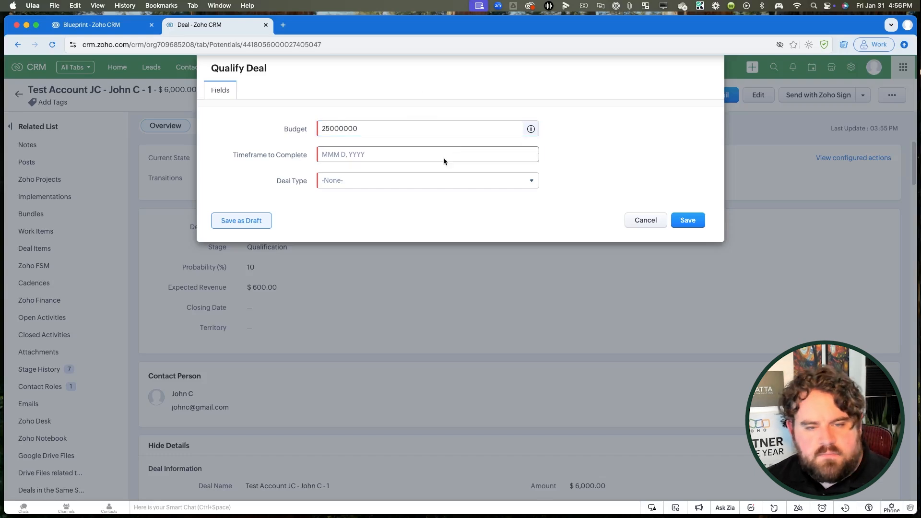
pyautogui.click(437, 153)
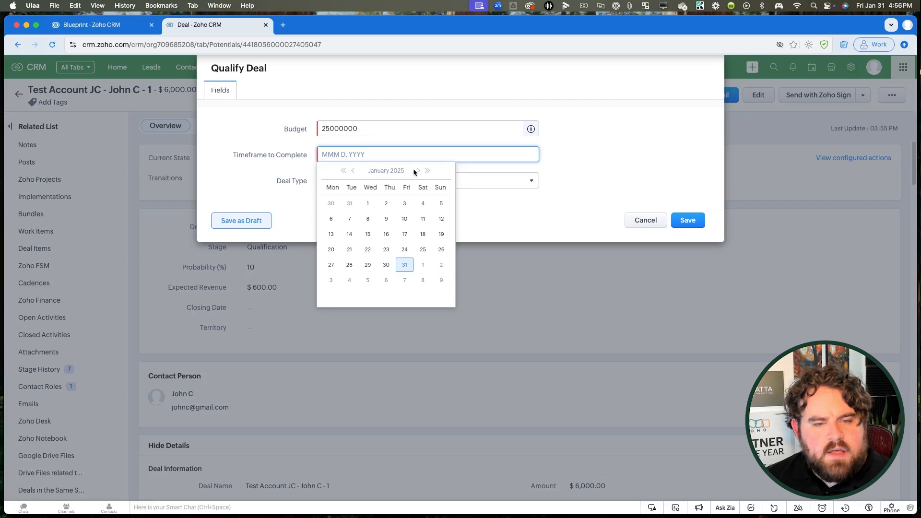
pyautogui.click(427, 171)
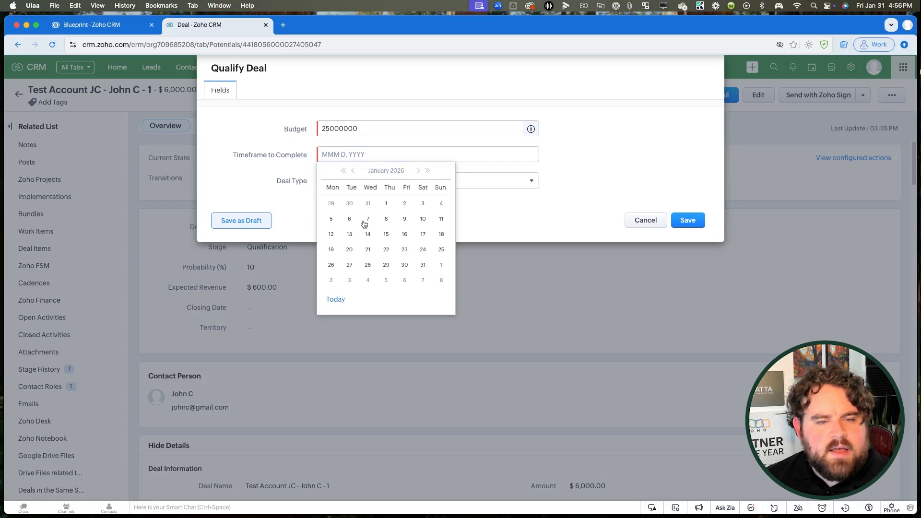
pyautogui.click(385, 204)
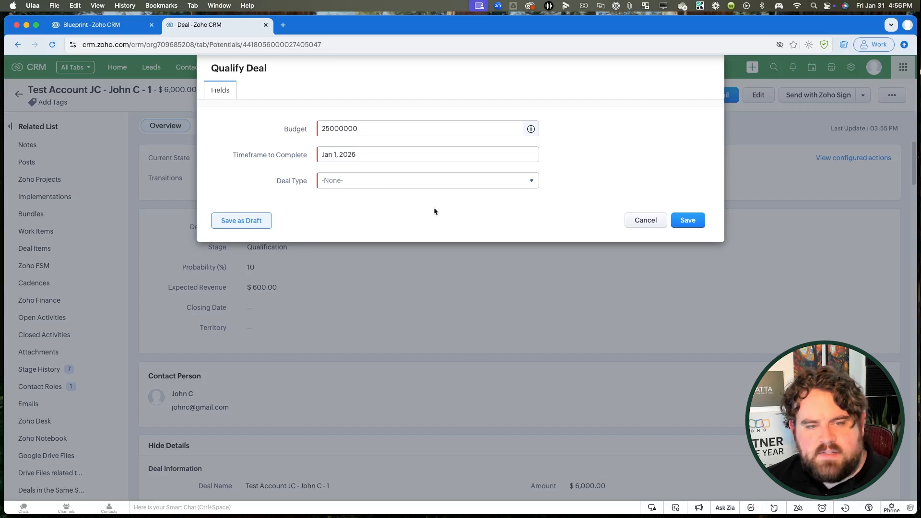
pyautogui.click(380, 184)
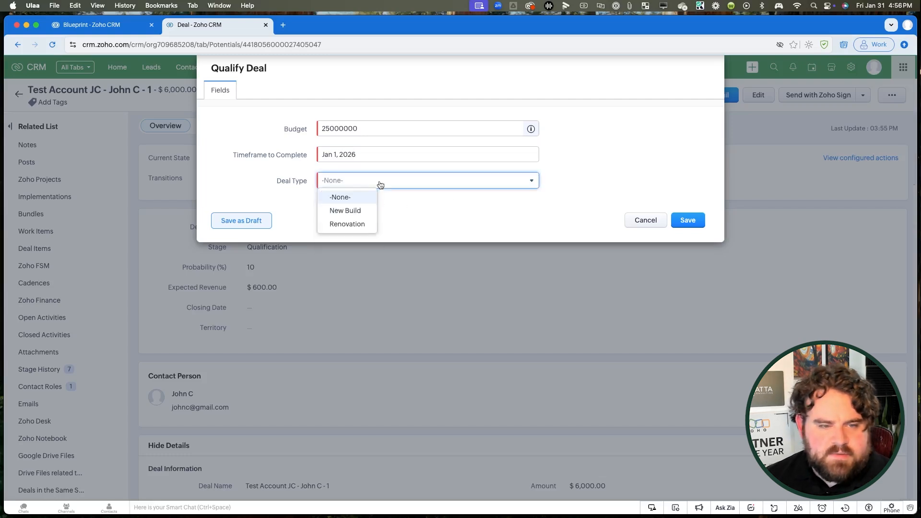
pyautogui.click(364, 213)
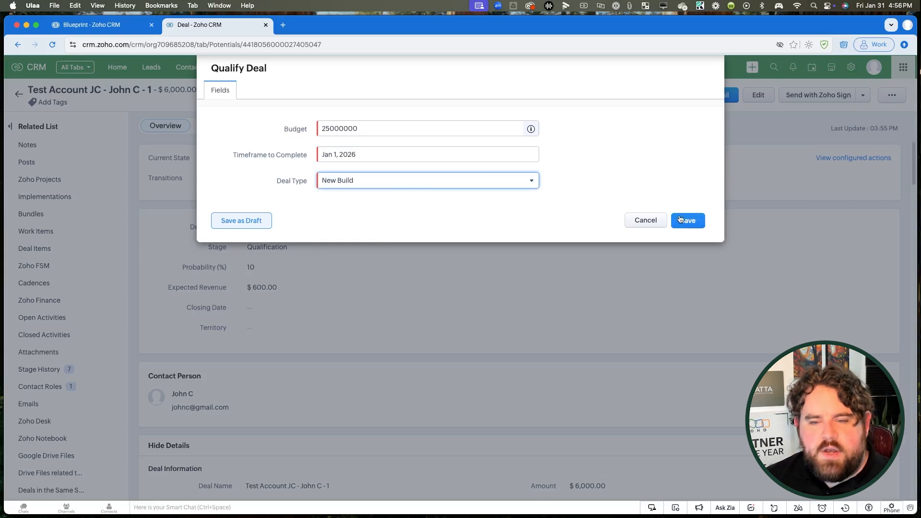
pyautogui.click(680, 219)
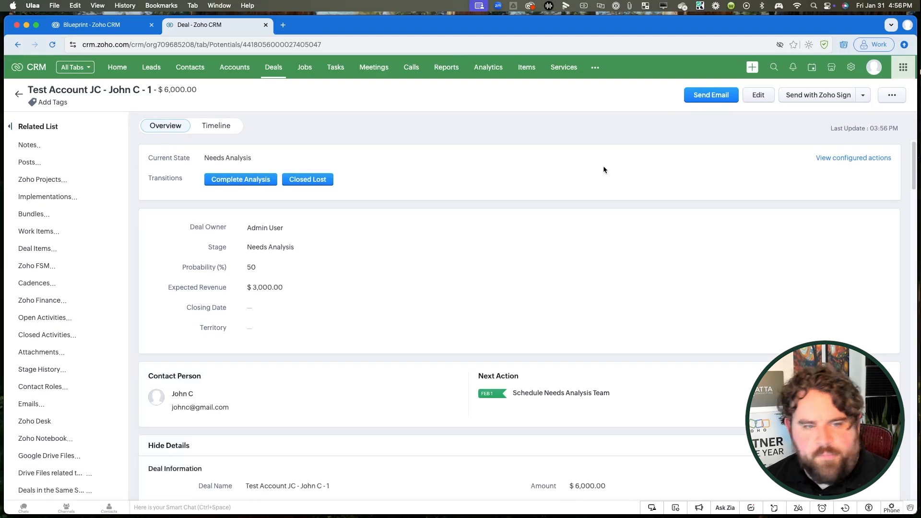
# Check the deal's current state, and examine which states the blueprint's common Closed Lost transition includes, without changing them.
pyautogui.moveTo(211, 159); pyautogui.dragTo(281, 163)
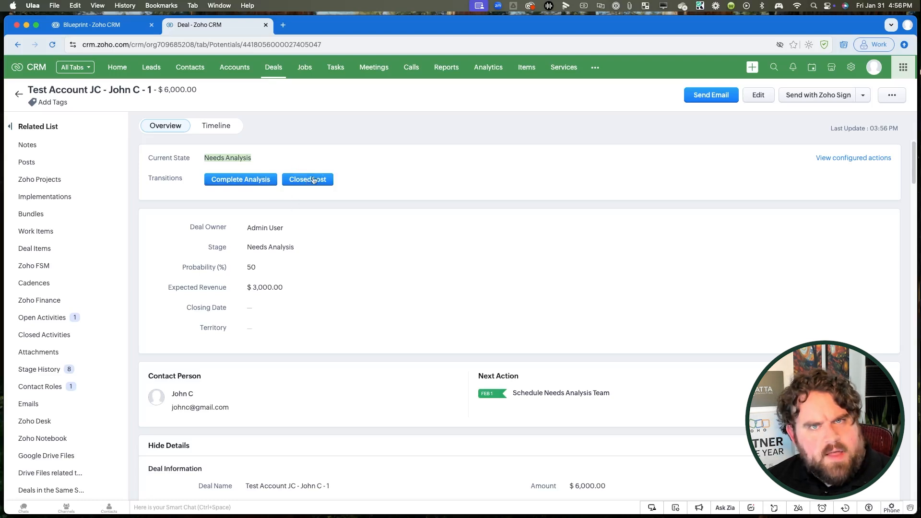
pyautogui.click(87, 27)
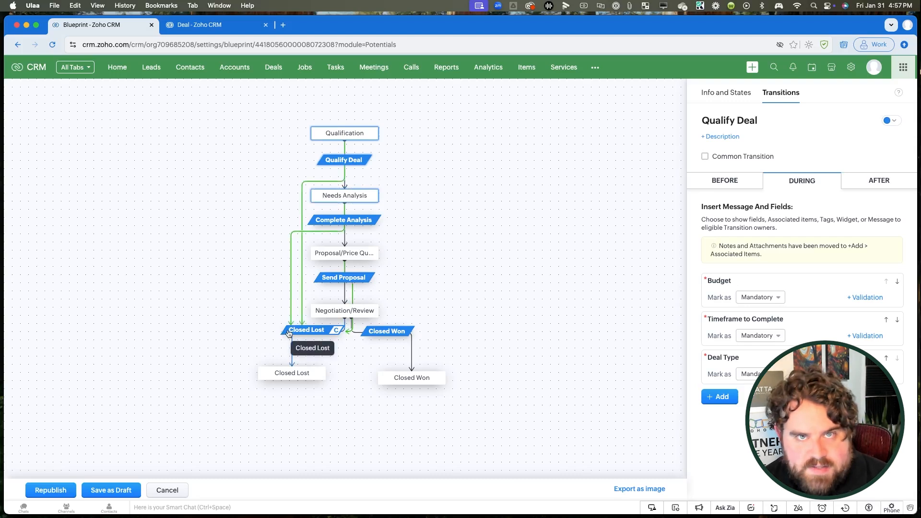
pyautogui.click(324, 332)
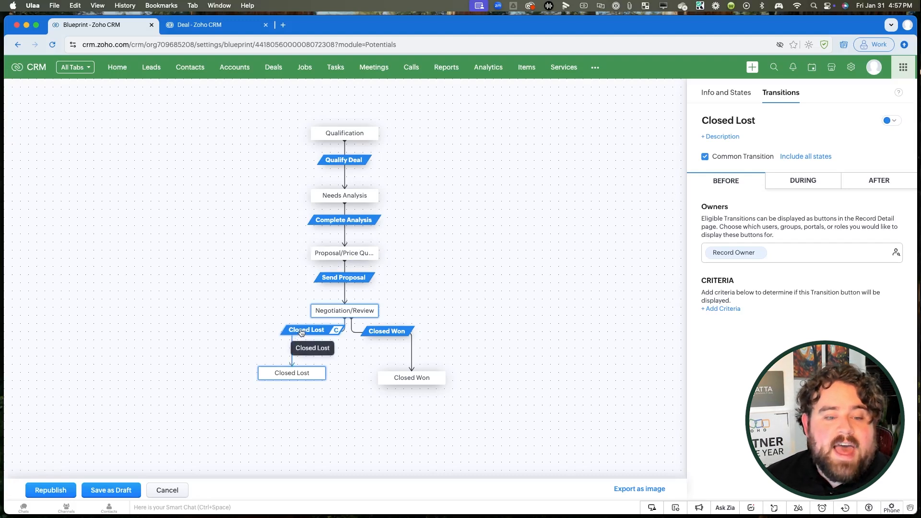
pyautogui.moveTo(302, 333)
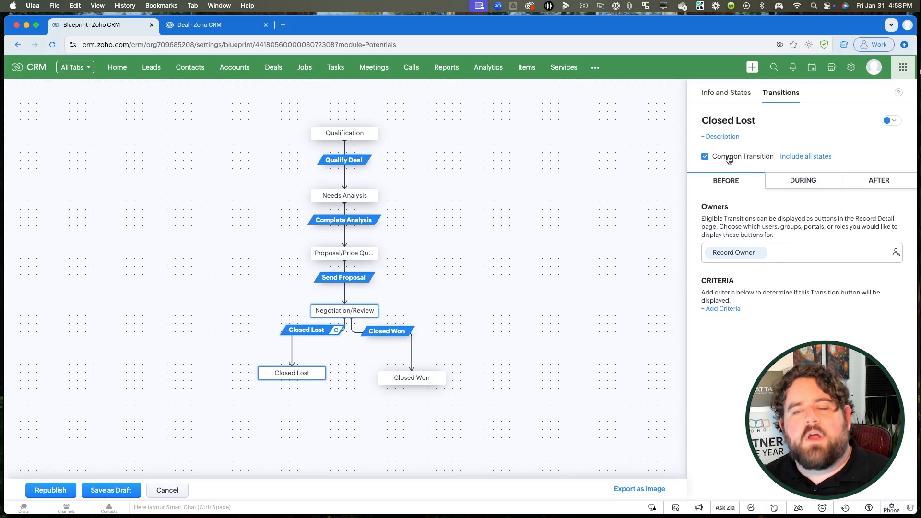
pyautogui.click(814, 158)
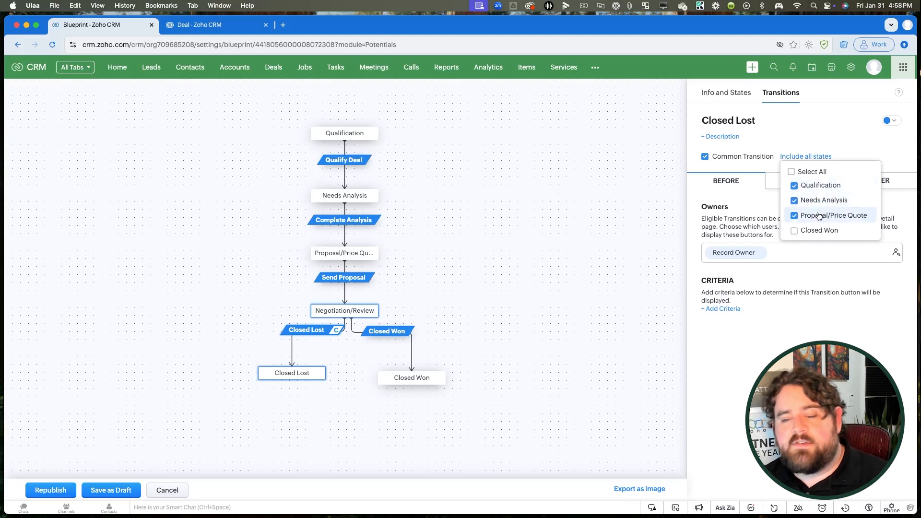
pyautogui.click(604, 215)
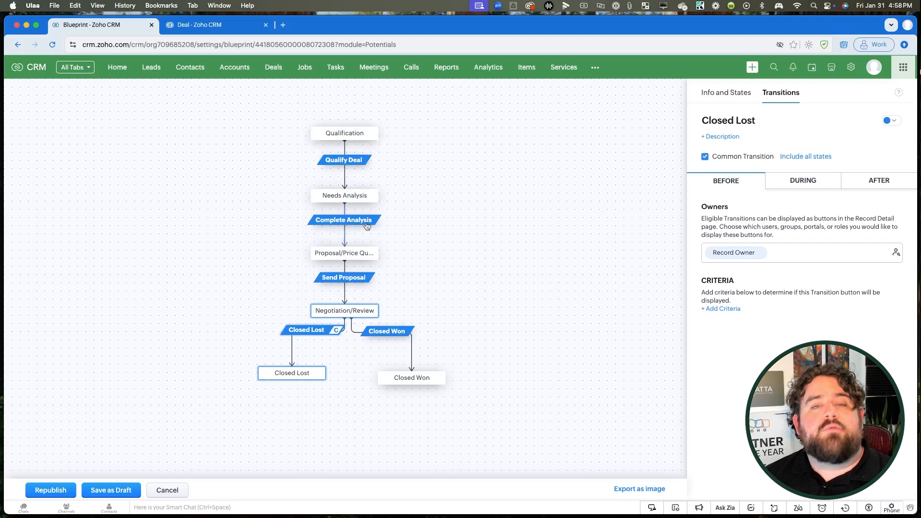
# Complete the deal's Complete Analysis transition with Needs Level Normal and Needs Description "Test".
pyautogui.click(199, 24)
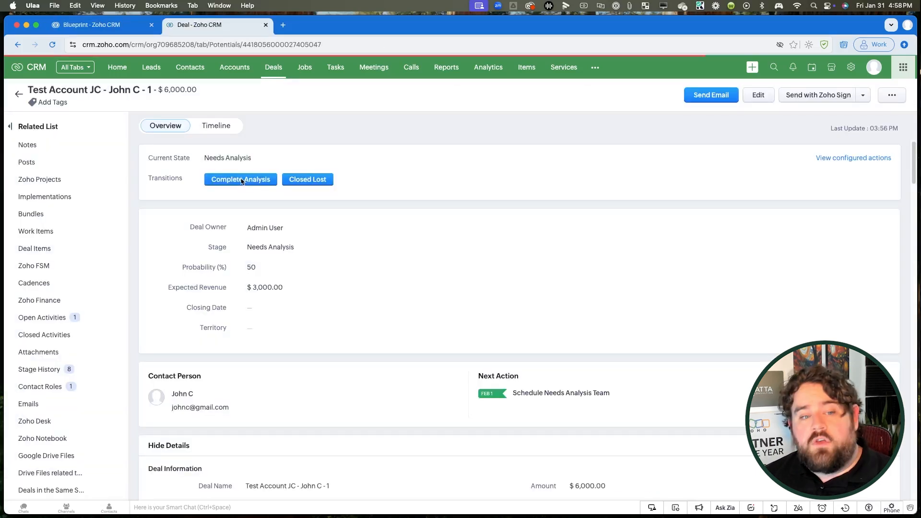
pyautogui.click(241, 181)
pyautogui.click(348, 128)
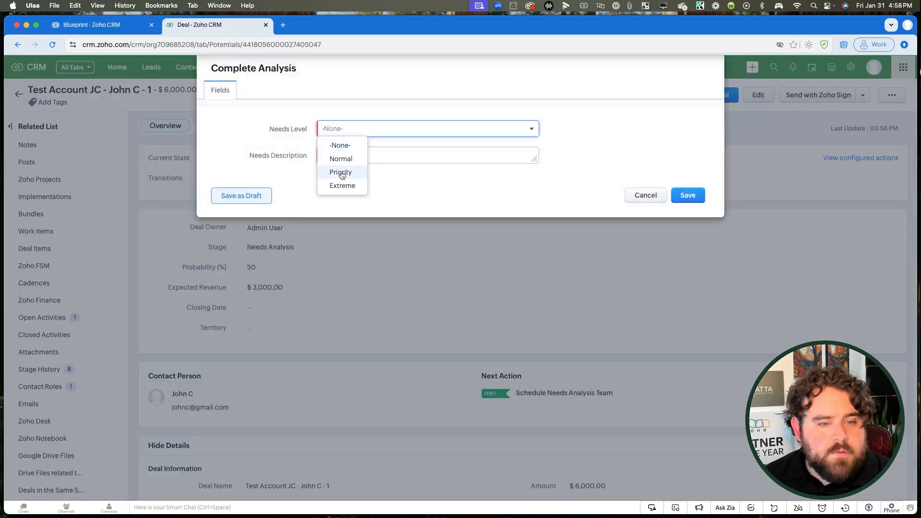
pyautogui.click(340, 159)
pyautogui.click(339, 151)
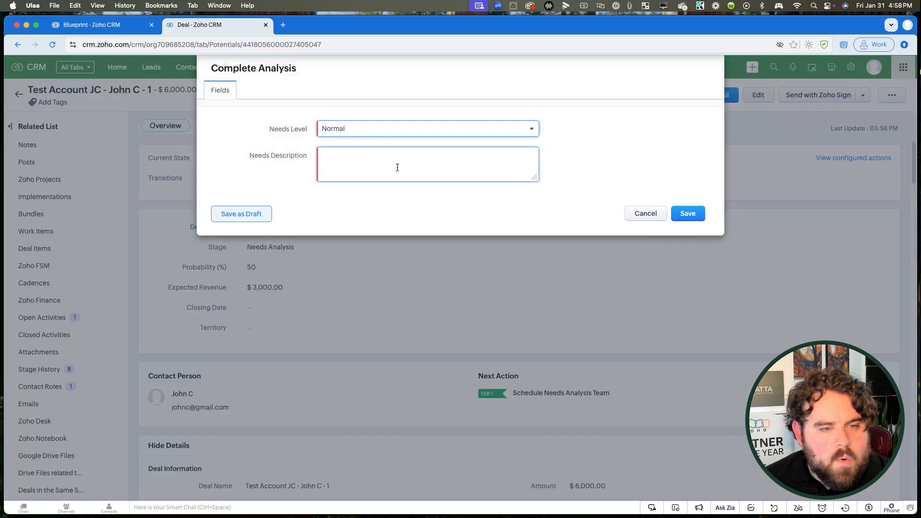
pyautogui.write('Test')
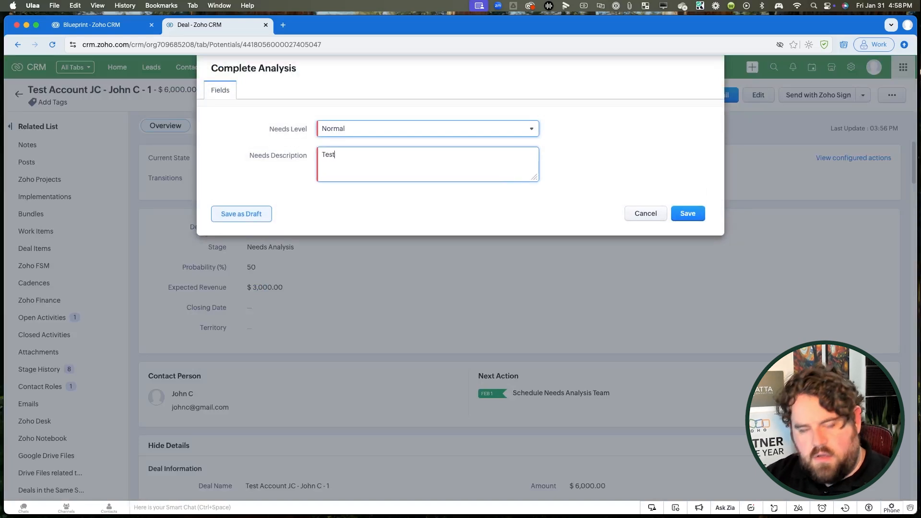
pyautogui.click(676, 218)
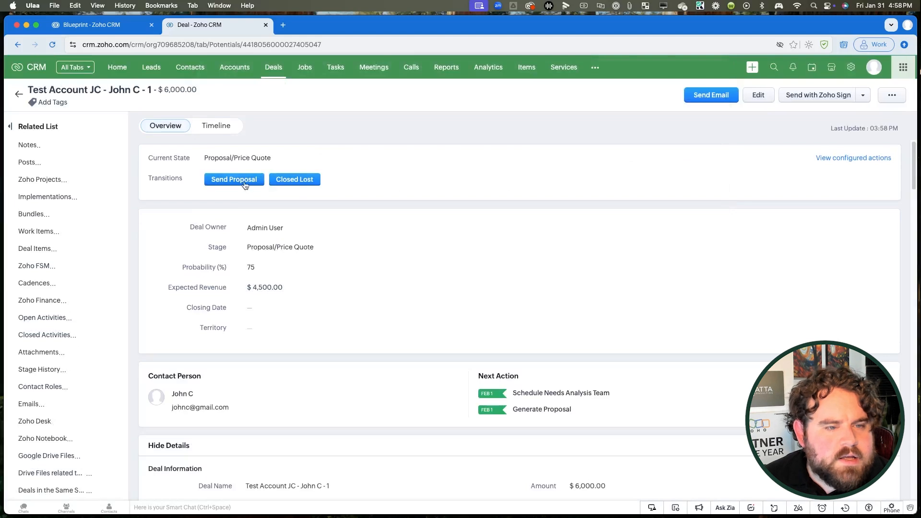
# Complete the deal's Send Proposal transition with a short note and a link attachment to google.com.
pyautogui.click(245, 186)
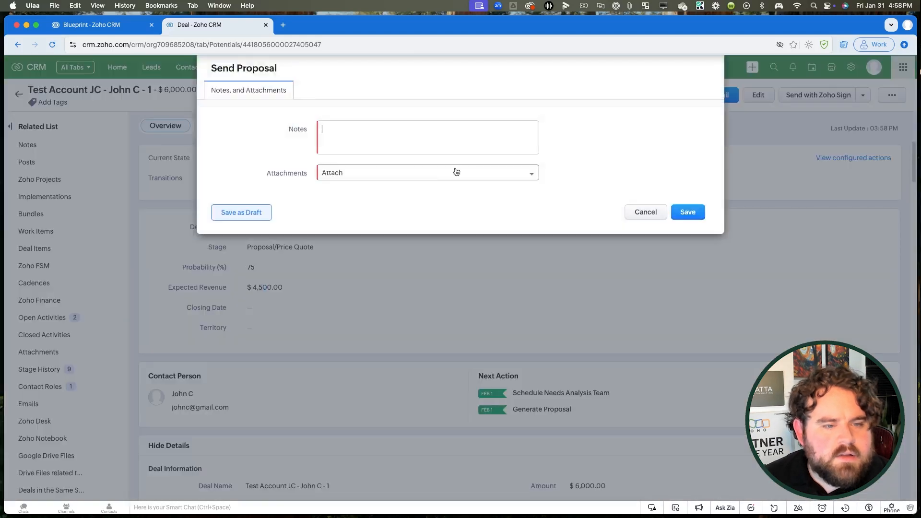
pyautogui.click(364, 174)
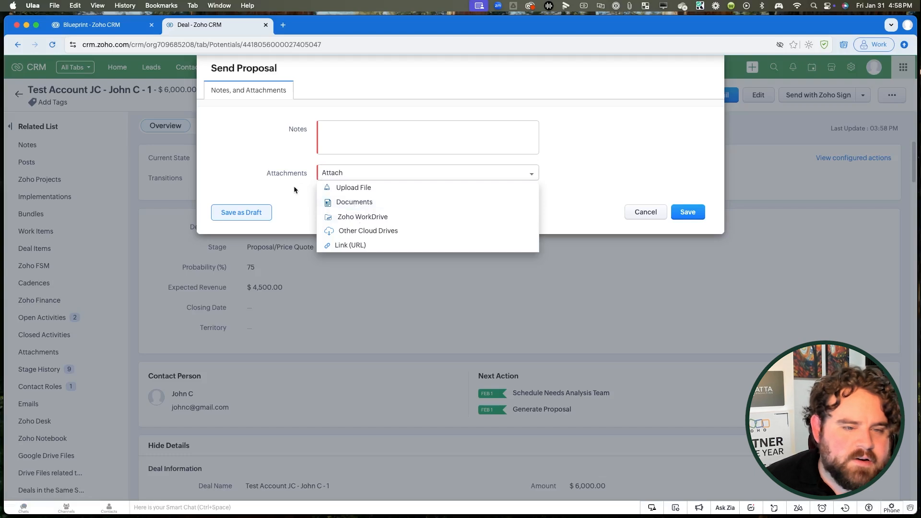
pyautogui.click(341, 187)
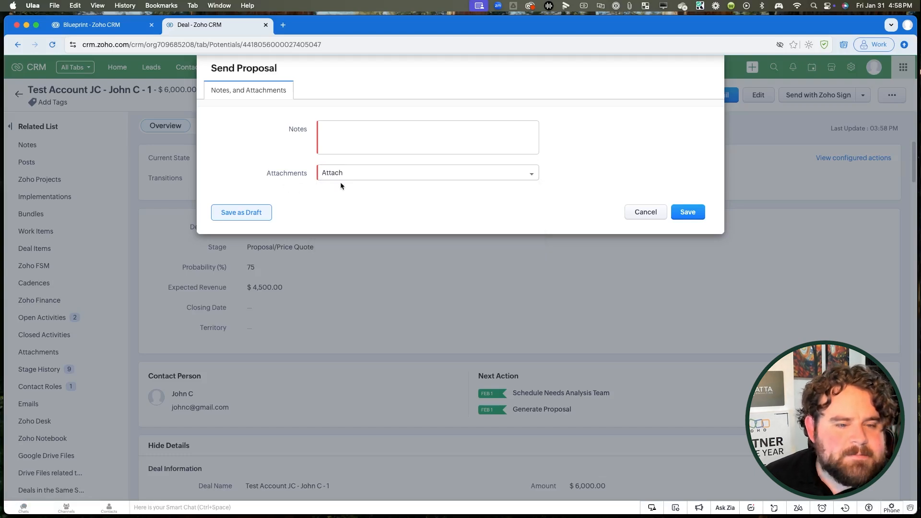
pyautogui.click(341, 176)
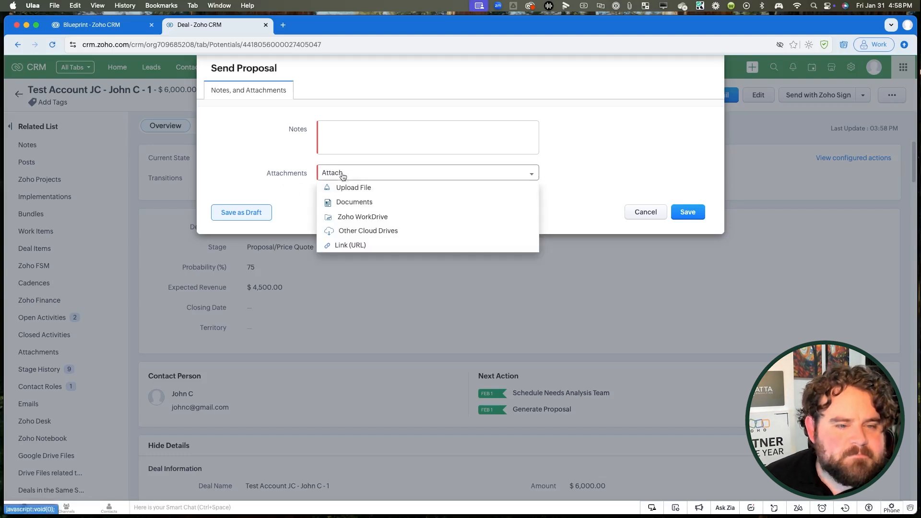
pyautogui.click(357, 246)
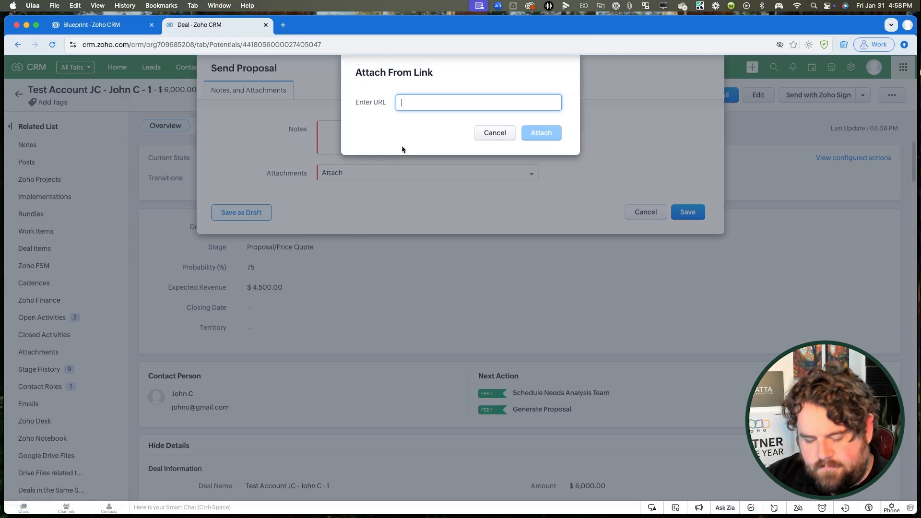
pyautogui.write('google.')
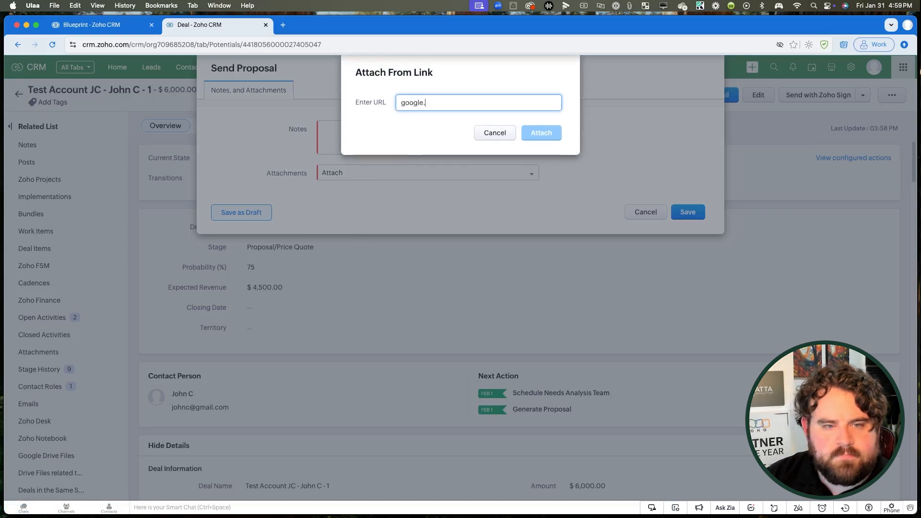
pyautogui.write('com')
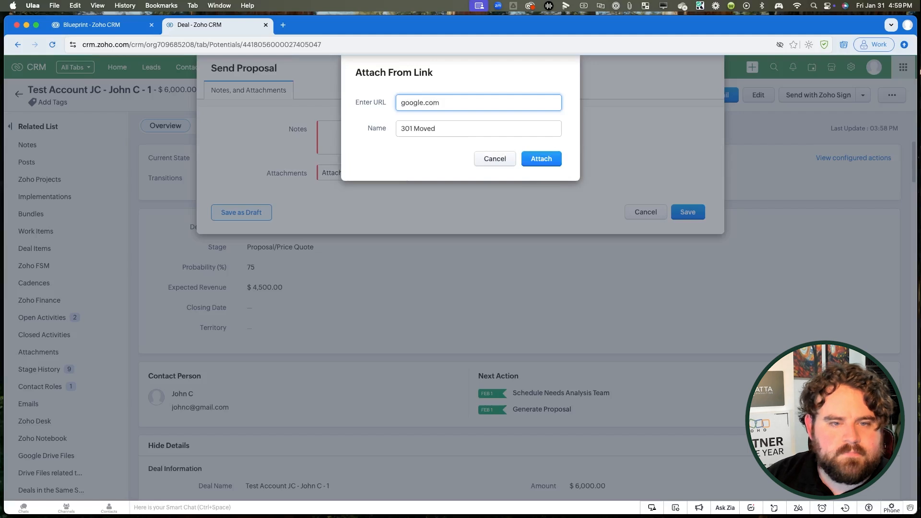
pyautogui.click(540, 159)
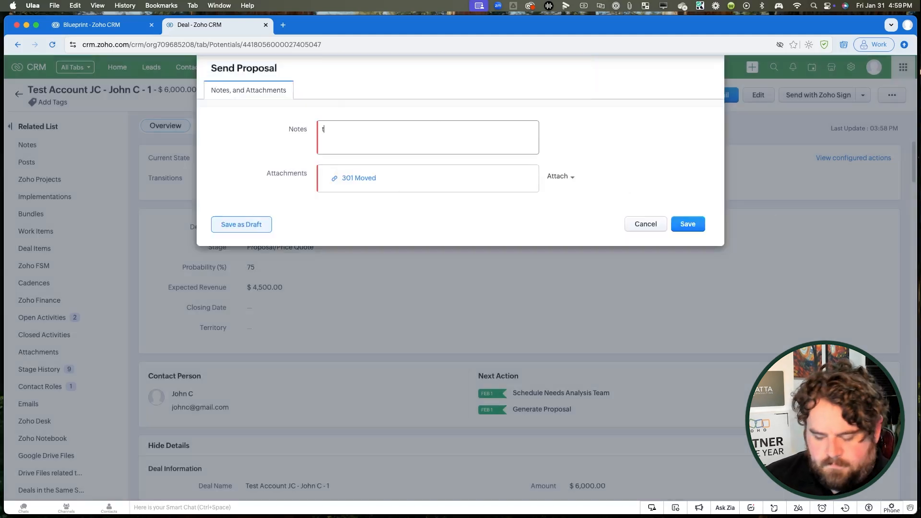
pyautogui.click(691, 224)
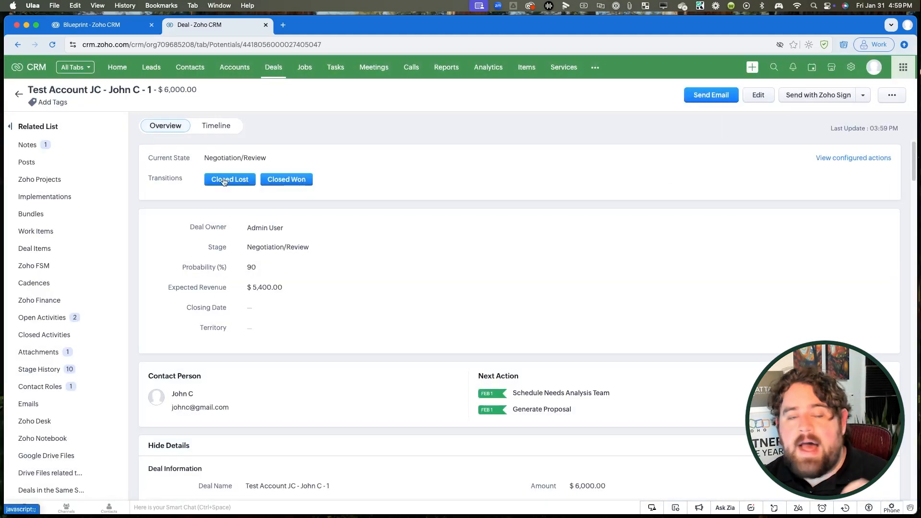
# Complete the deal's Closed Won transition and return to the Standard Sales Process blueprint.
pyautogui.click(288, 182)
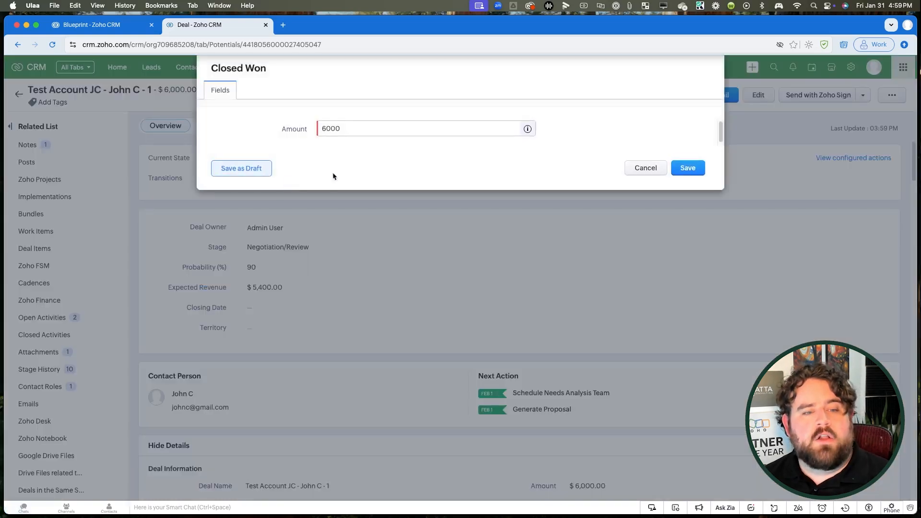
pyautogui.click(691, 171)
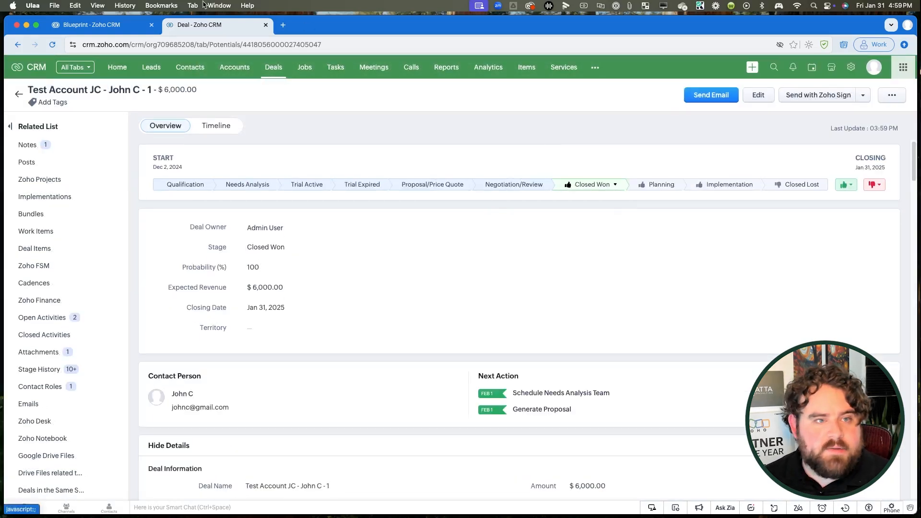
pyautogui.click(91, 24)
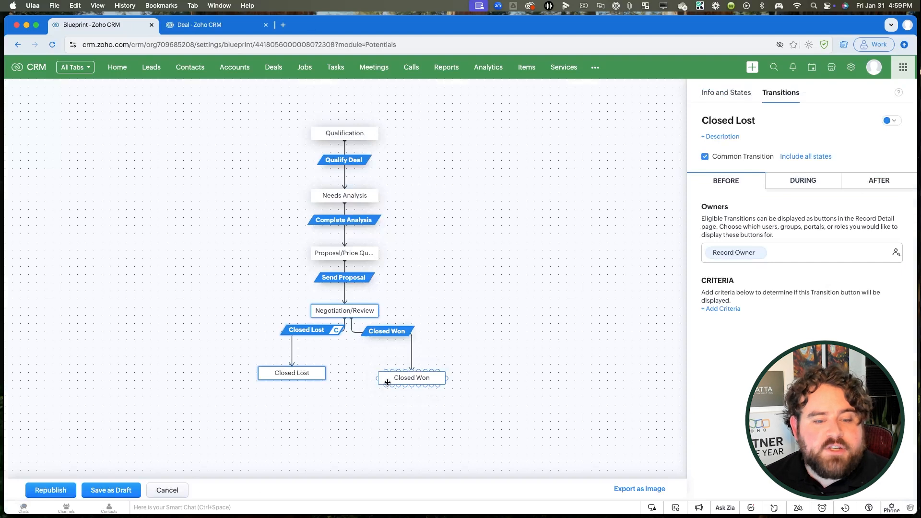